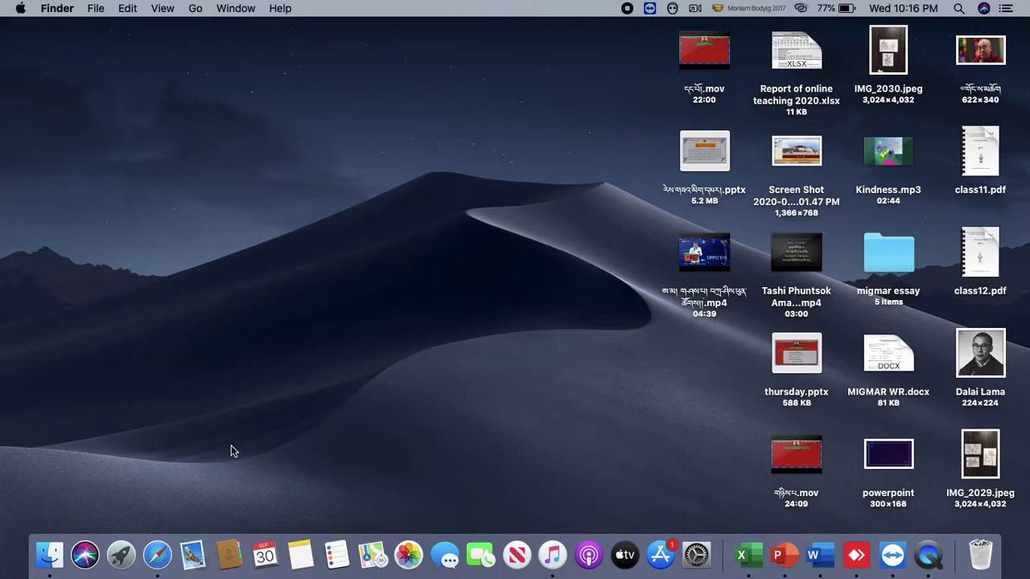
Step: Open Safari, go to the Google home page and open Google Drive from its apps
left_click(160, 540)
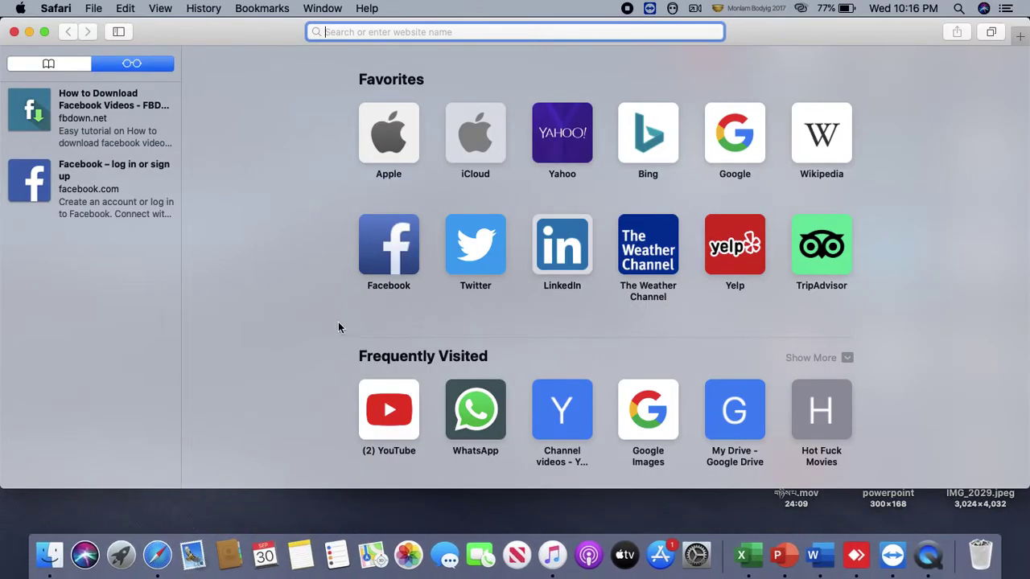
left_click(14, 32)
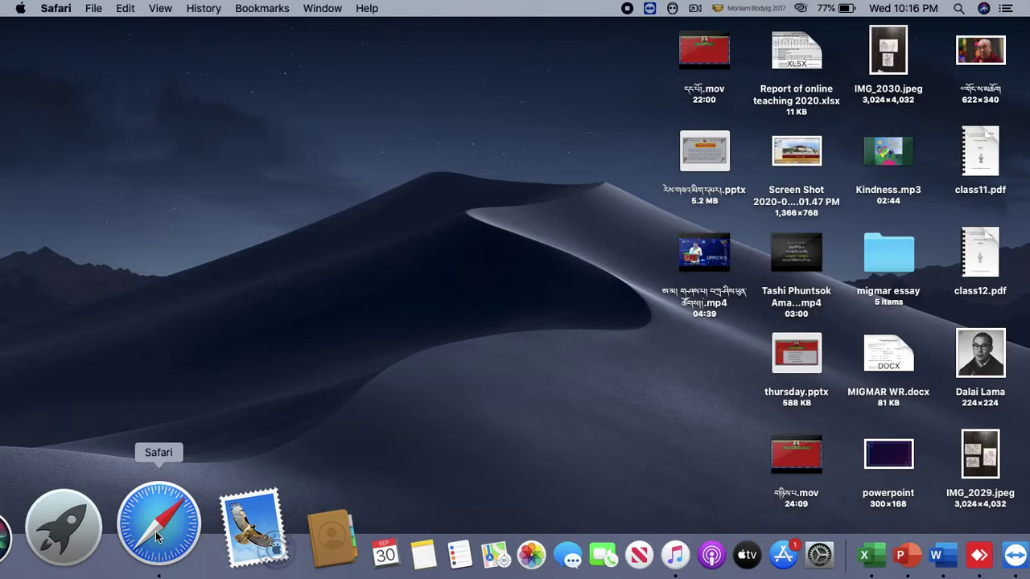
left_click(155, 530)
left_click(721, 146)
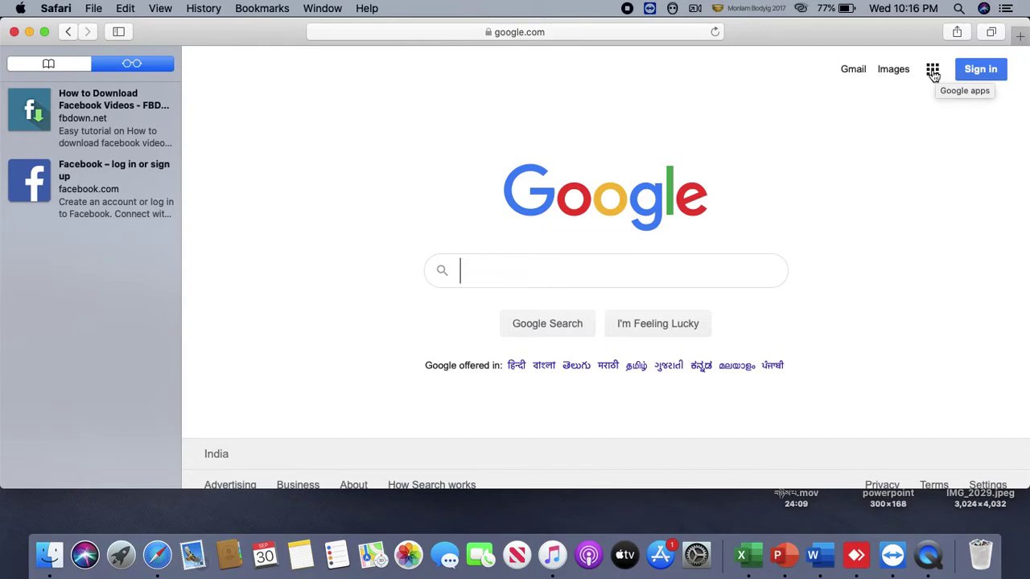
left_click(933, 74)
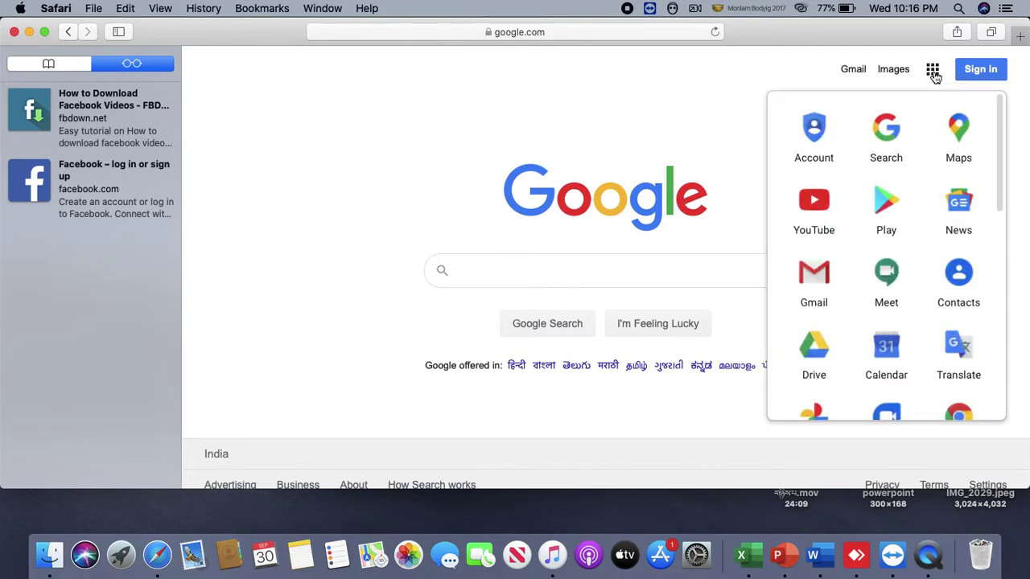
left_click(818, 360)
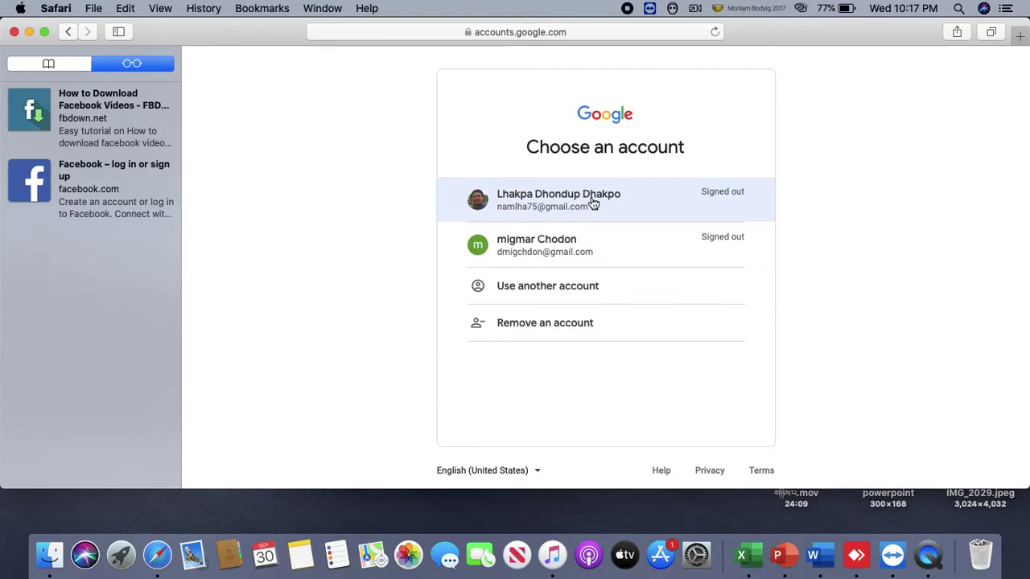
Step: Sign in to Drive with the first listed Google account, entering the account password
left_click(519, 202)
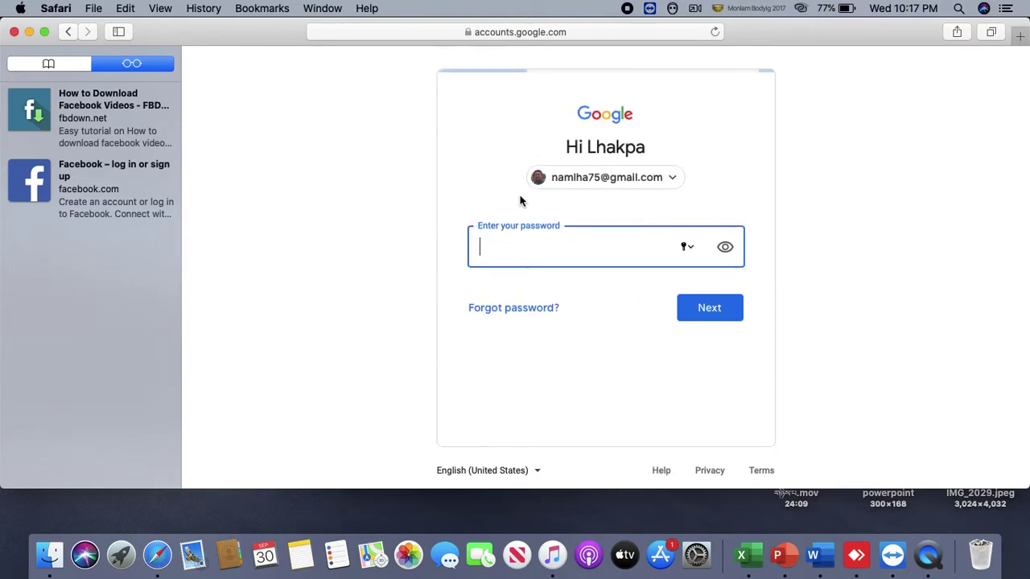
type("********")
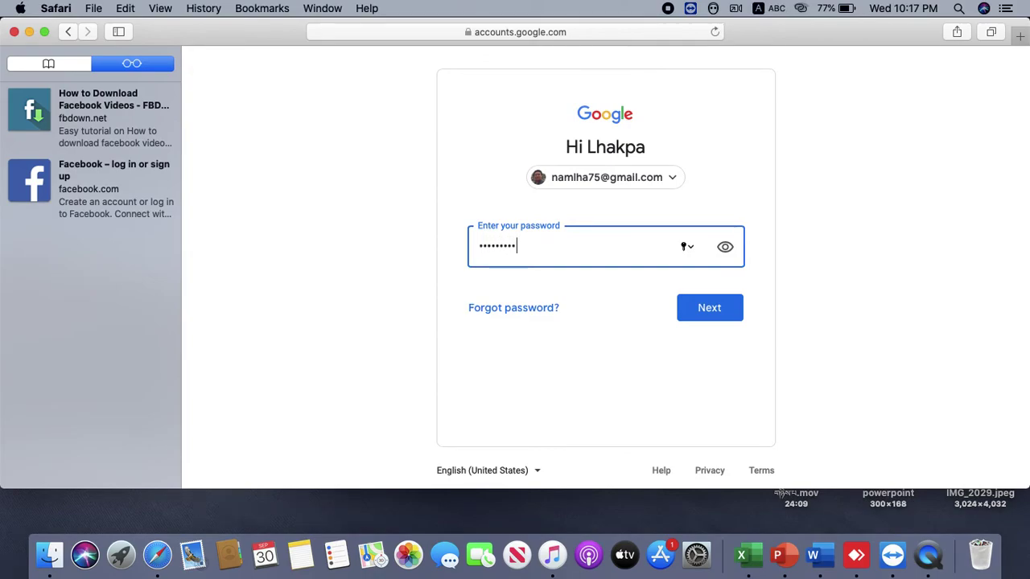
left_click(700, 316)
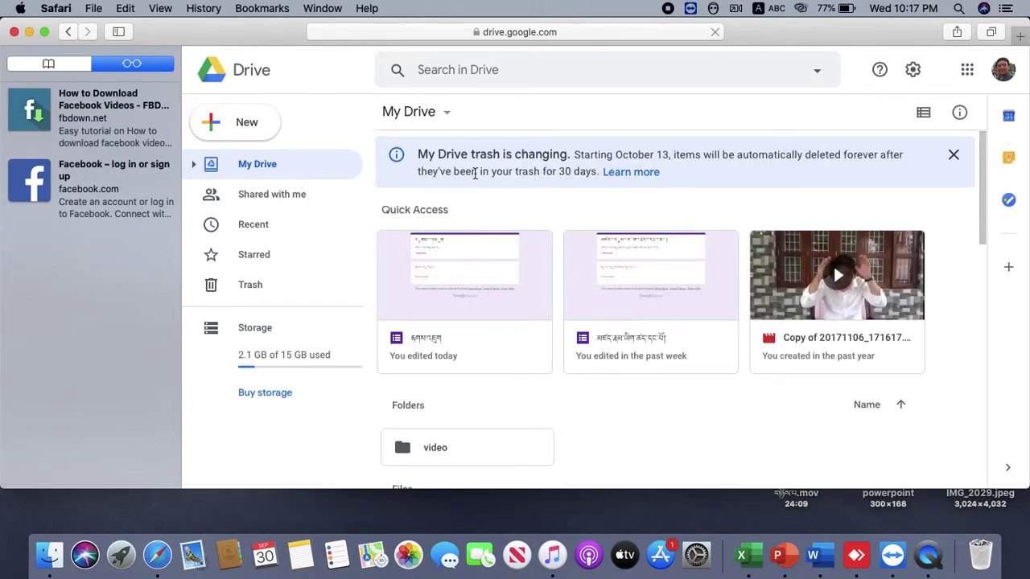
Step: Create a new Google Form and title it "རྟགས་འཇུག" using the Monlam Bodyig 2017 input source
left_click(246, 124)
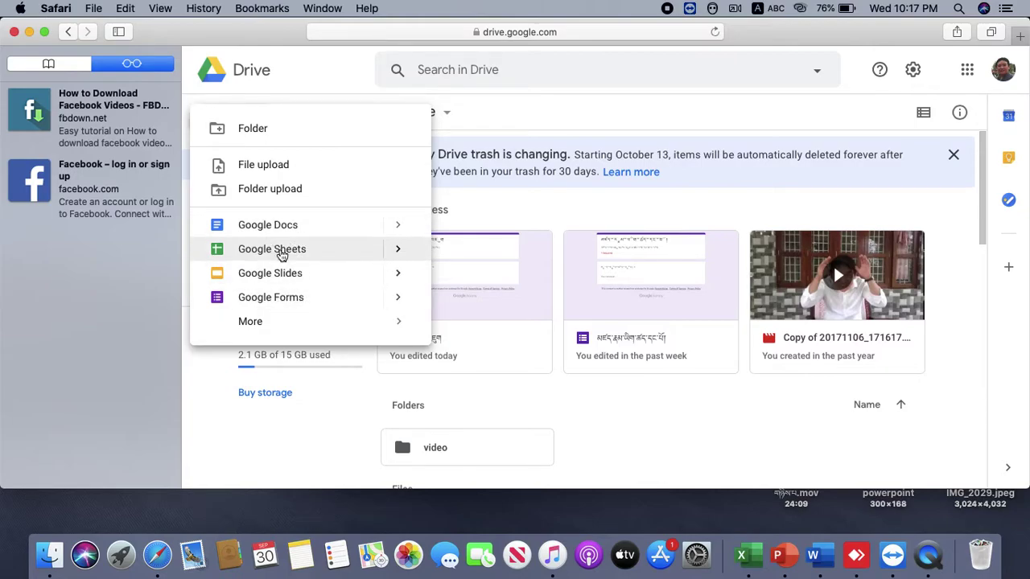
left_click(287, 298)
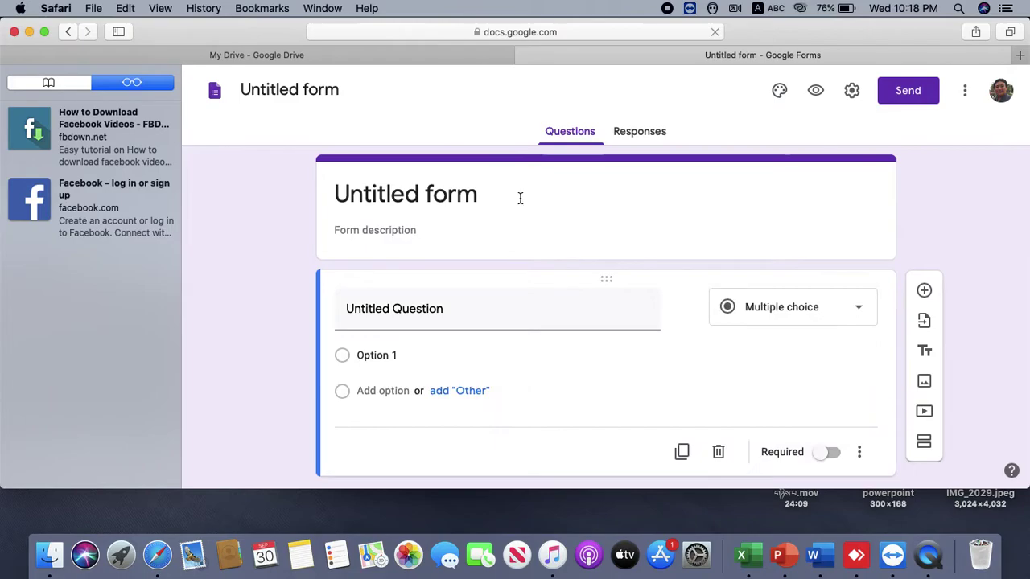
left_click(495, 193)
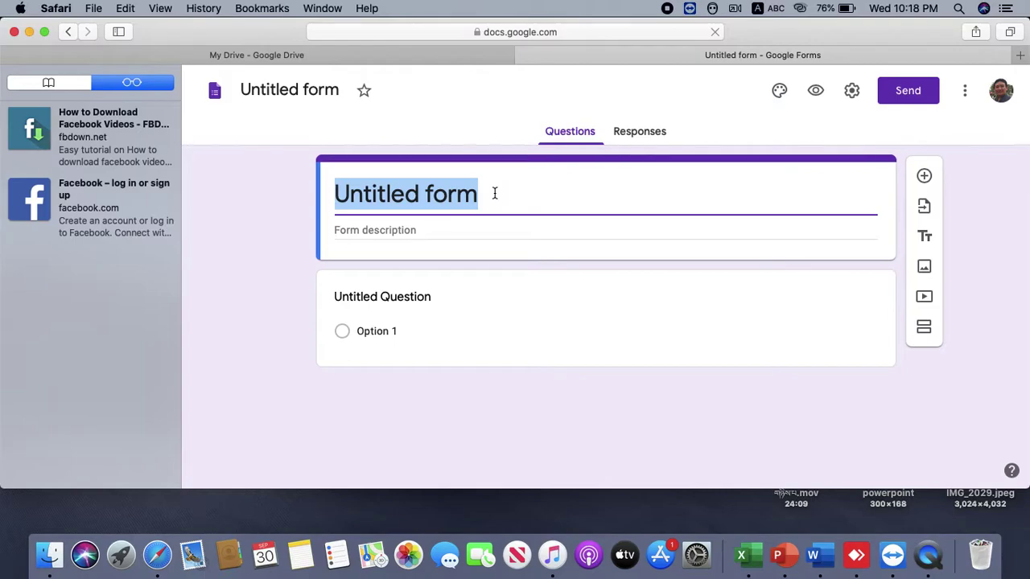
type("rat")
key("BackSpace")
key("BackSpace")
key("BackSpace")
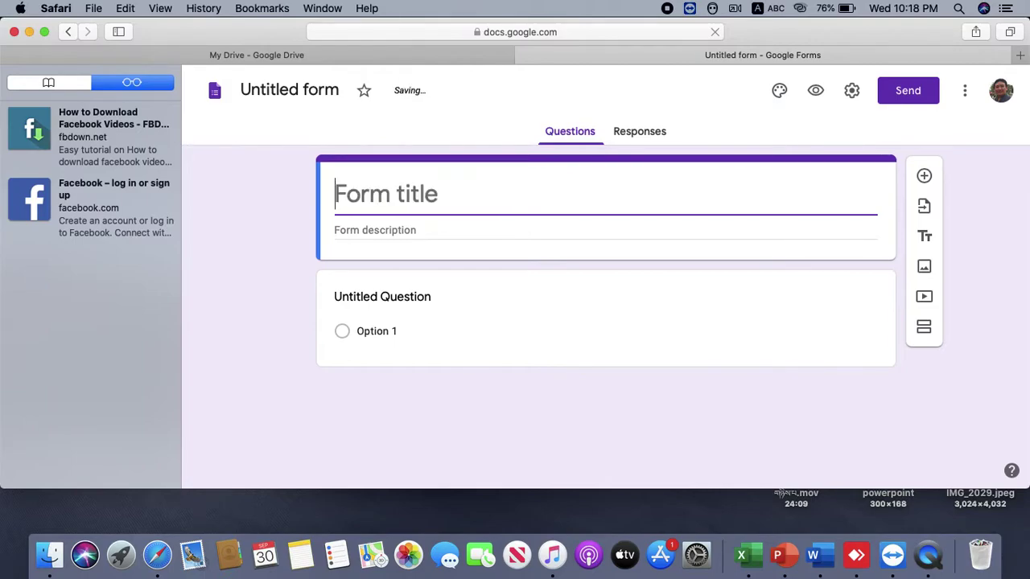
left_click(766, 10)
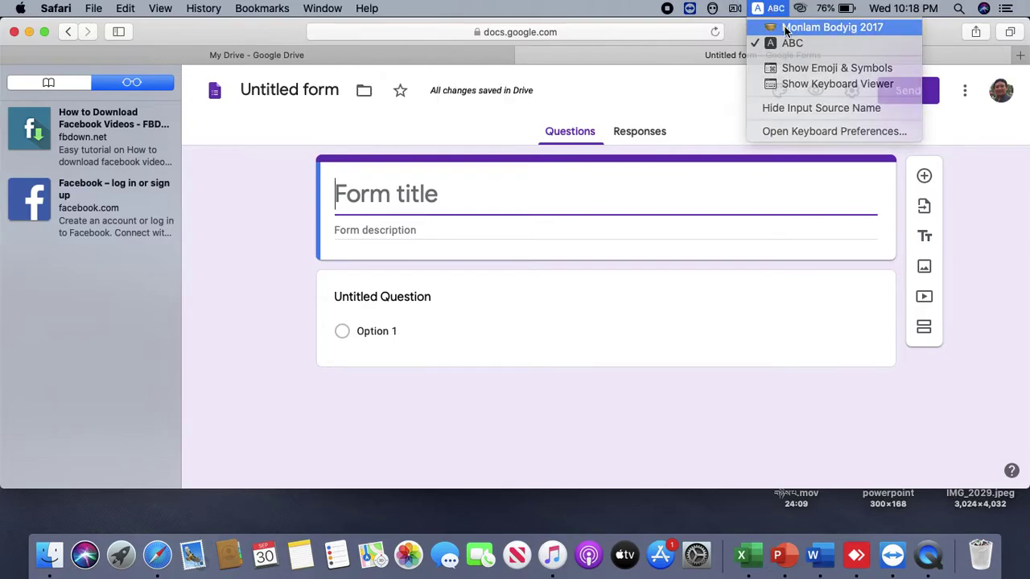
left_click(785, 30)
type("རྟགས་འཇུག")
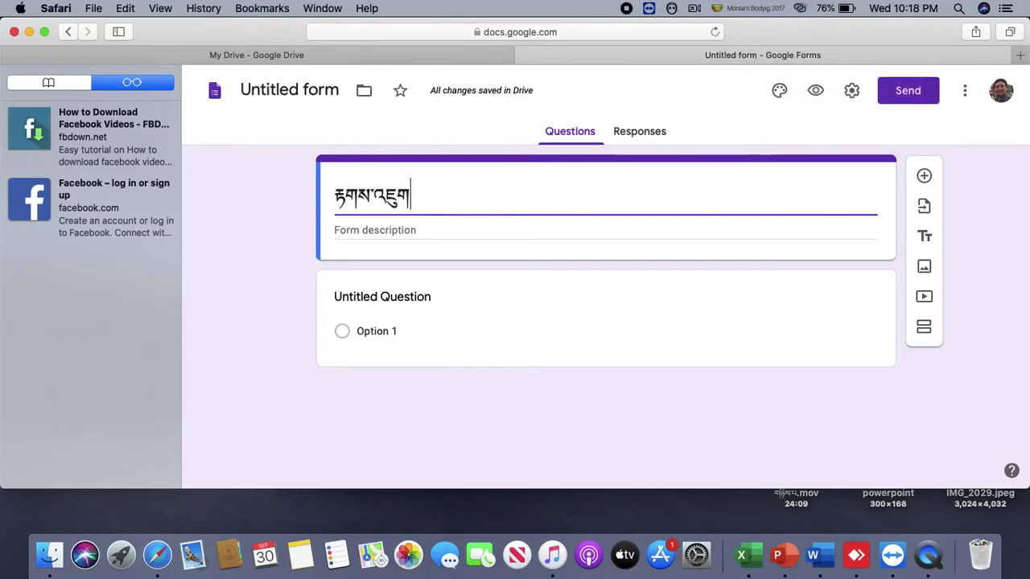
Step: Enter "འཛིན་རིམ་བཅུ་གཉིས།" as the form description
left_click(430, 231)
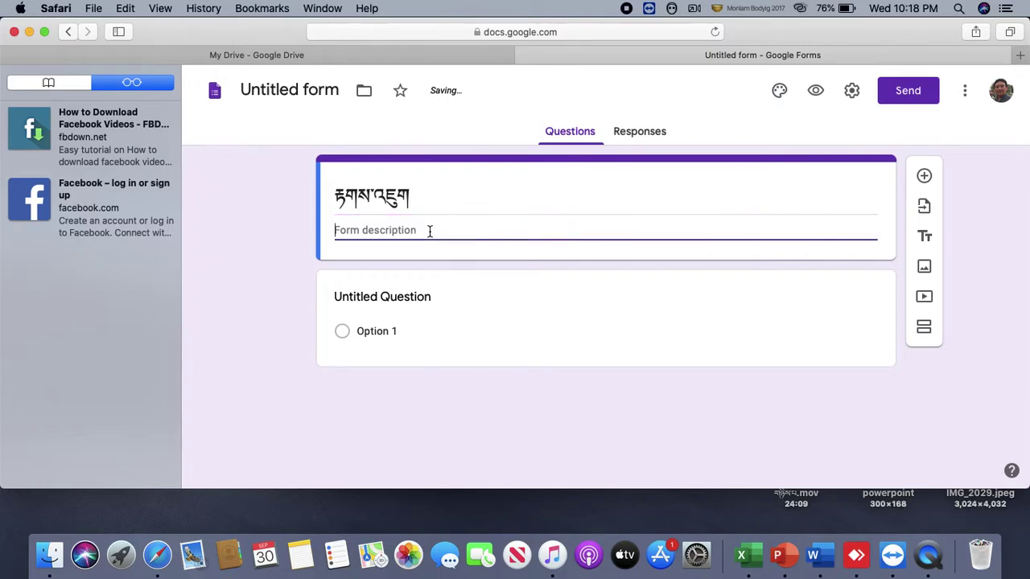
type("དེབ་རིམ་བཅུ")
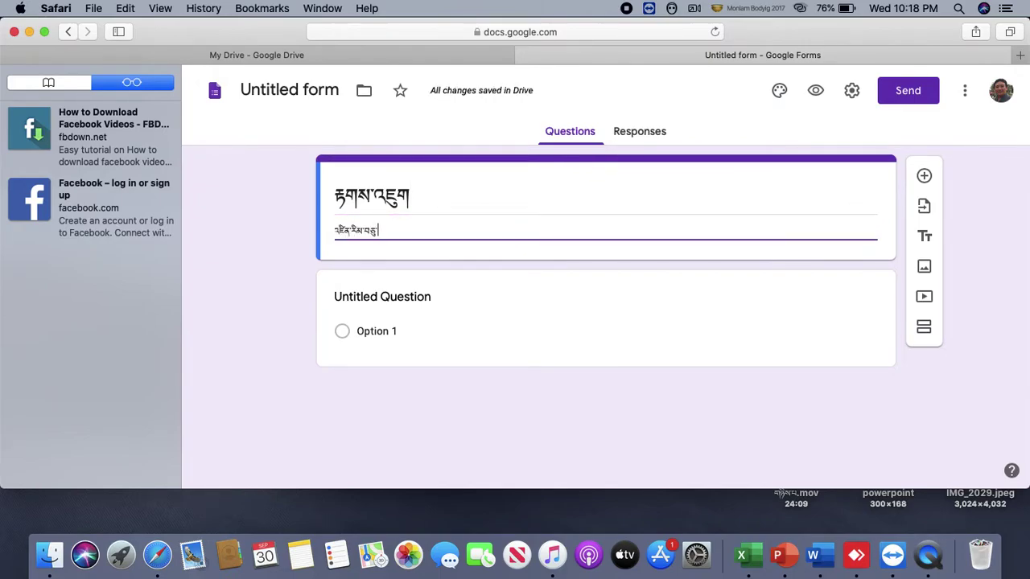
type("་གཉིས།")
Step: Turn the untitled question into a required short-answer question reading "རང་གི་མིང་བྲིས།"
left_click(403, 301)
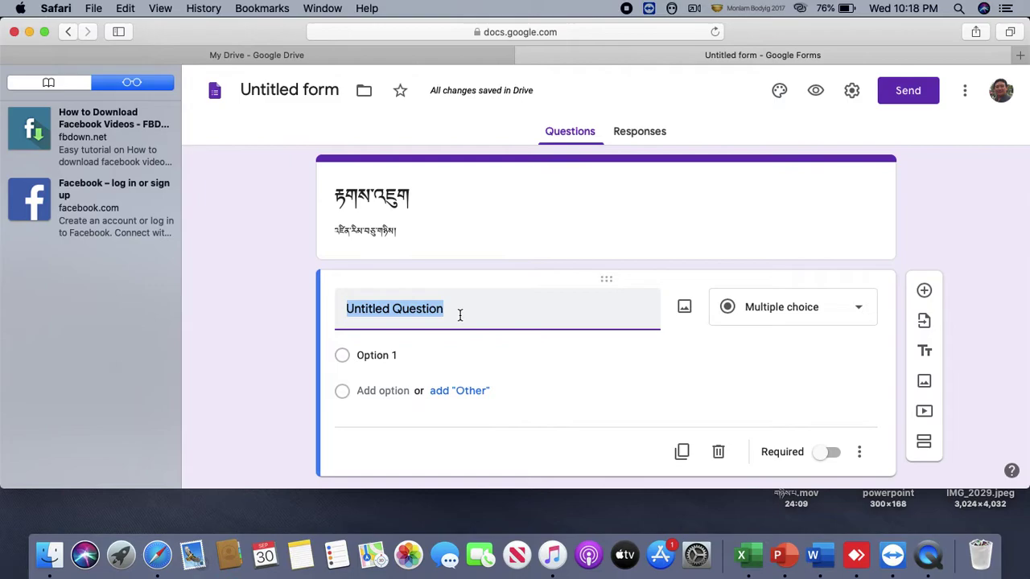
type("རང་གི")
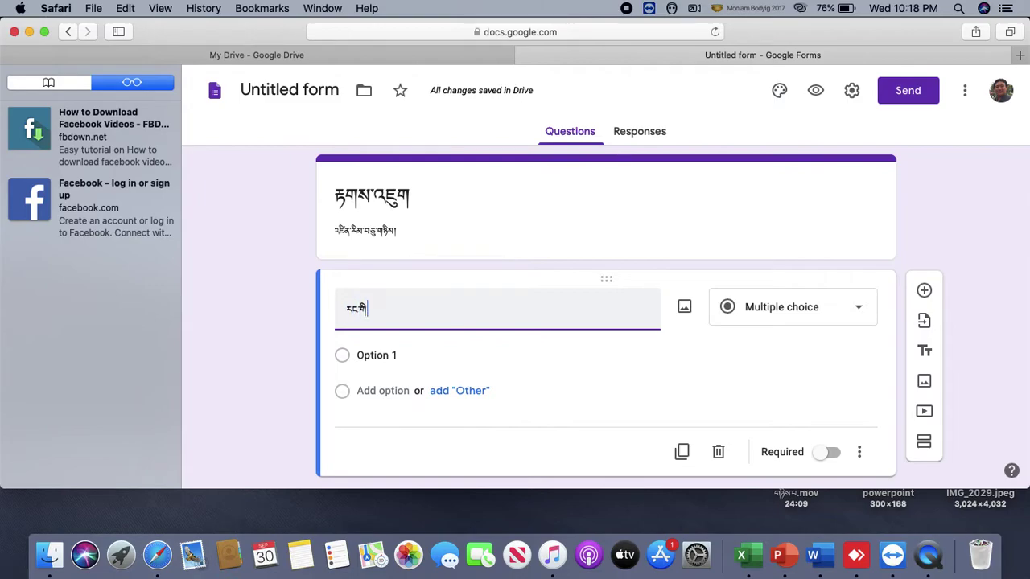
type("་མིང་བྲིས།")
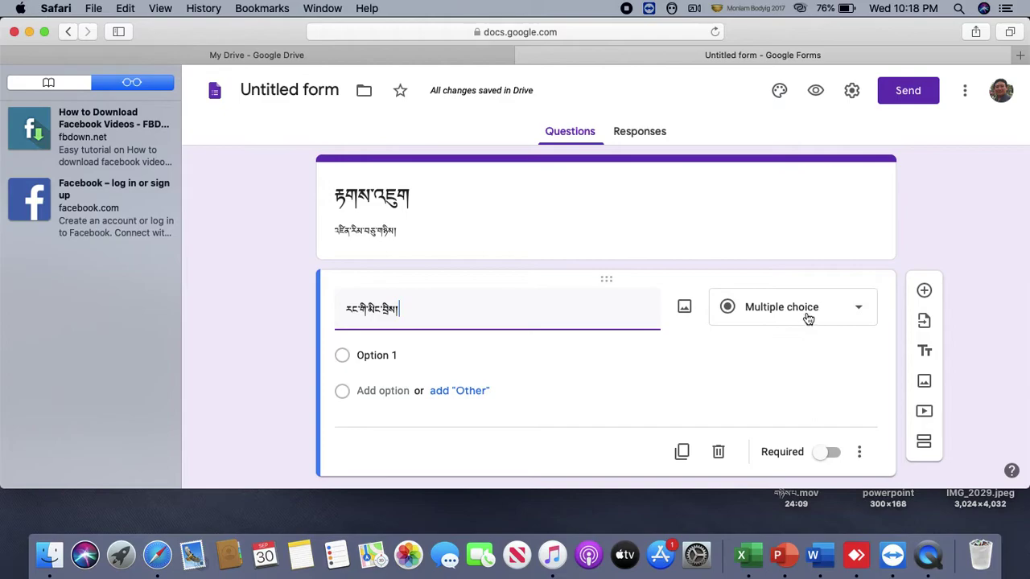
left_click(859, 309)
left_click(776, 112)
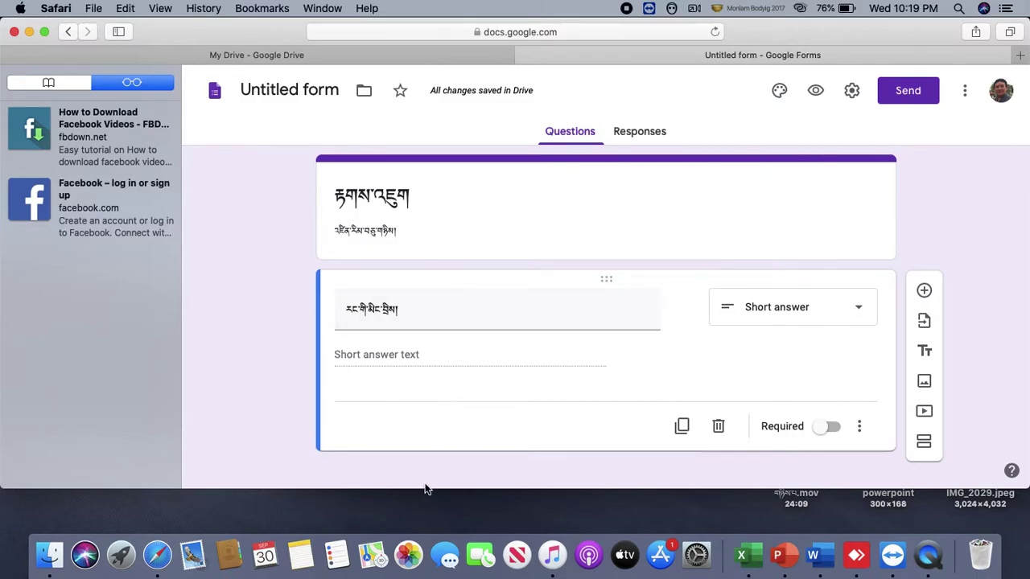
left_click(825, 433)
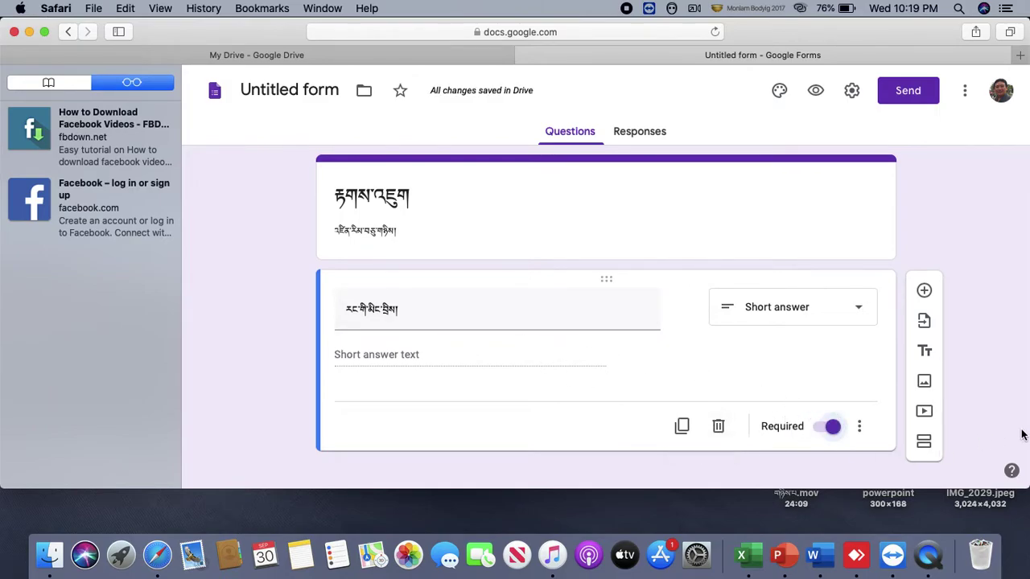
Step: Add a second section after the name question and title it "ལན་འགྲིགས་པར་རྟགས་བརྒྱབ།"
scroll(987, 439, "down", 1)
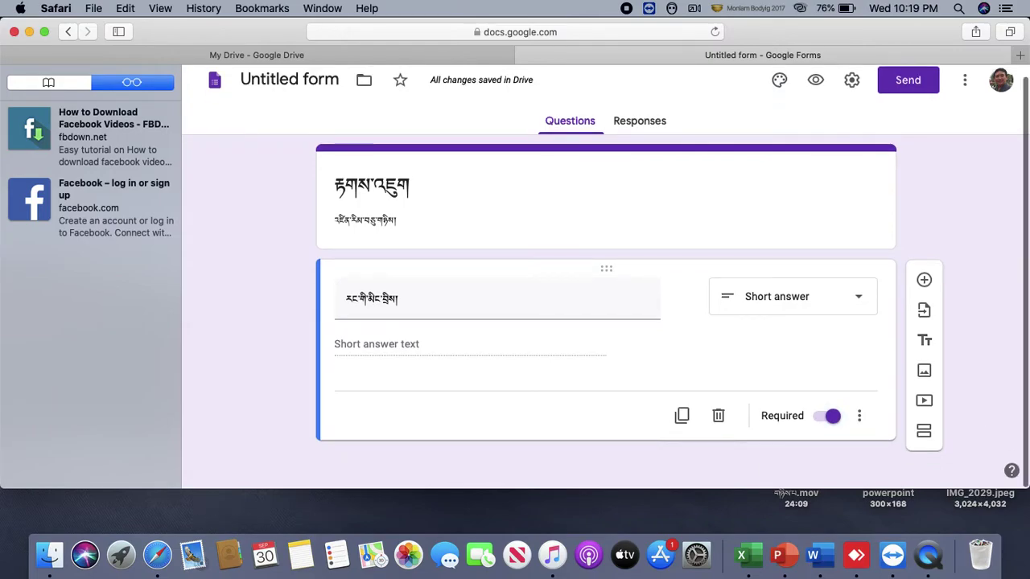
left_click(925, 434)
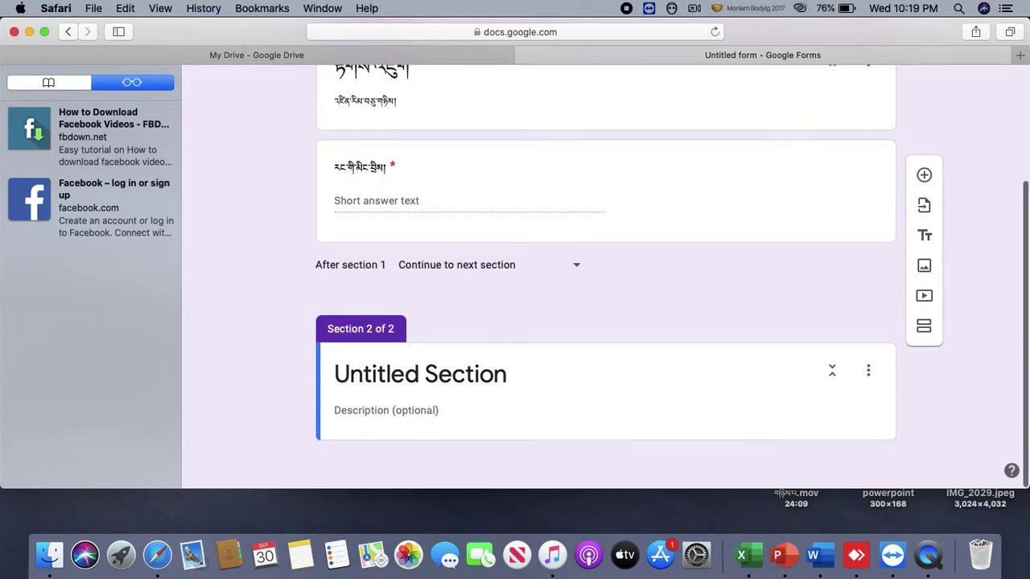
left_click(441, 379)
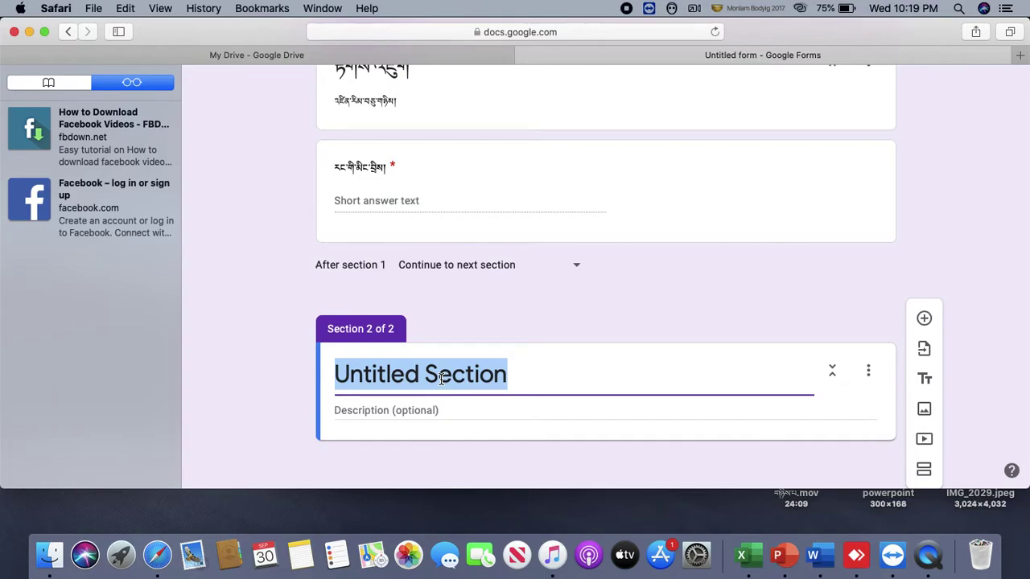
type("ལན་འགྲིགས་པར་རྟགས་བརྒྱབ")
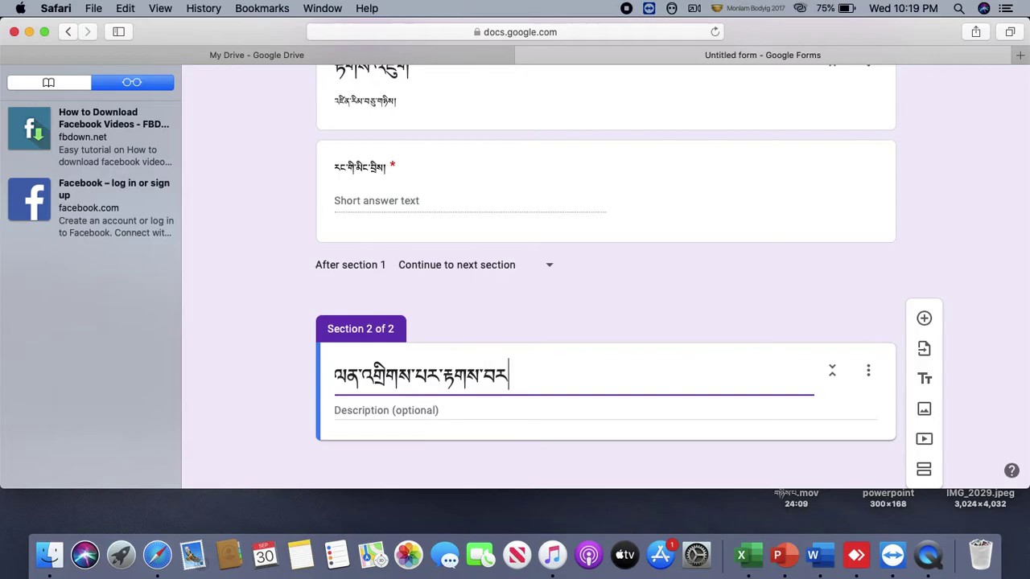
type("།")
left_click(1006, 362)
Step: Add a question to section 2 reading "༡) རྟགས་འཇུག་གི་བརྗོད་བྱ་གང་ཡིན་ནམ།"
scroll(1006, 362, "down", 1)
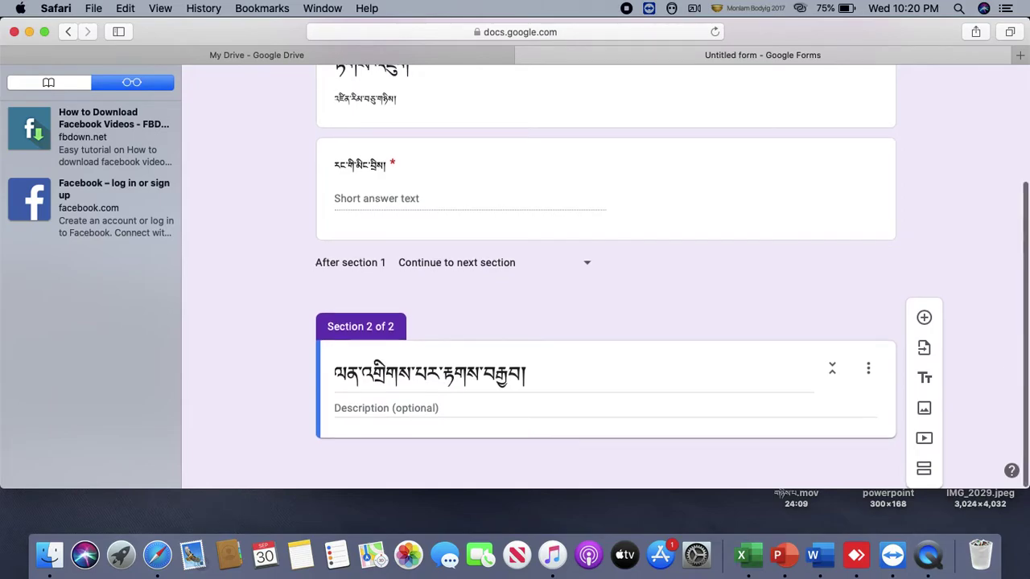
left_click(924, 320)
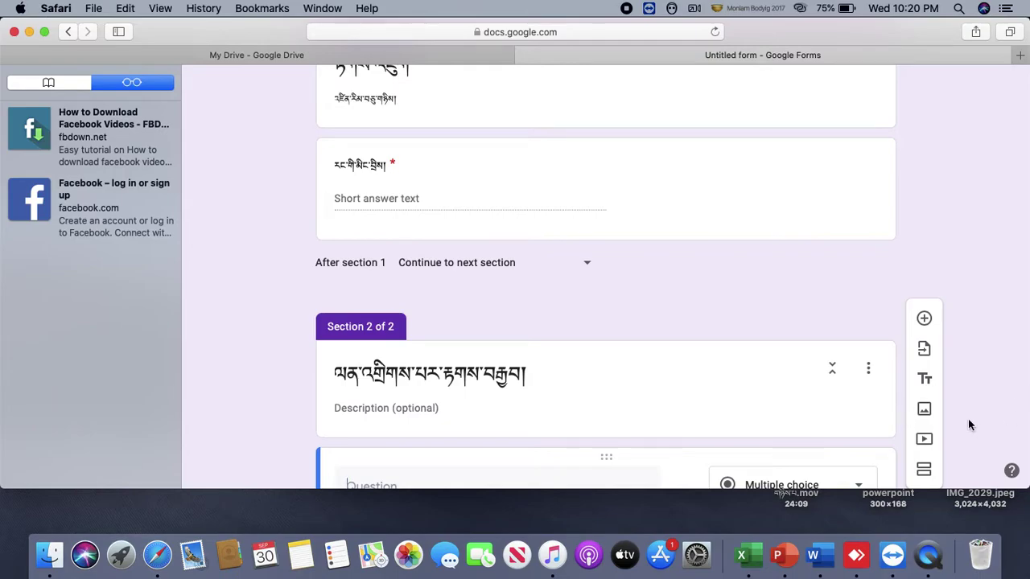
scroll(969, 419, "down", 1)
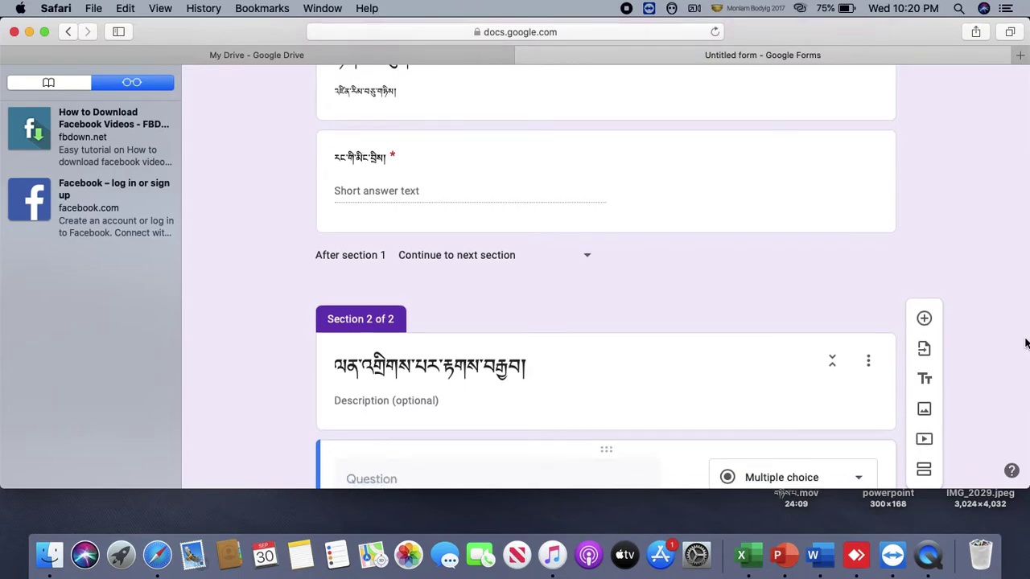
scroll(988, 367, "down", 3)
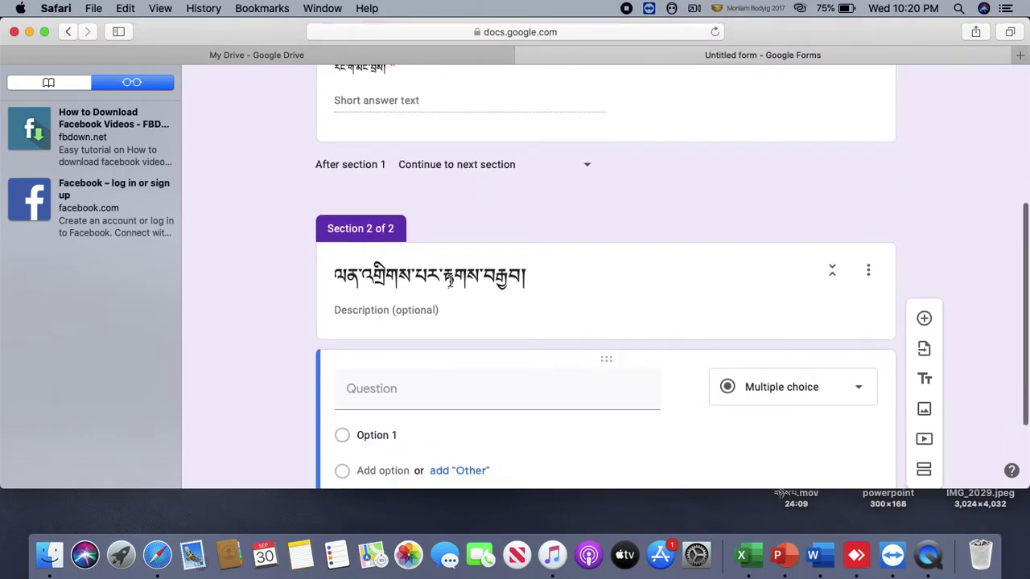
left_click(370, 387)
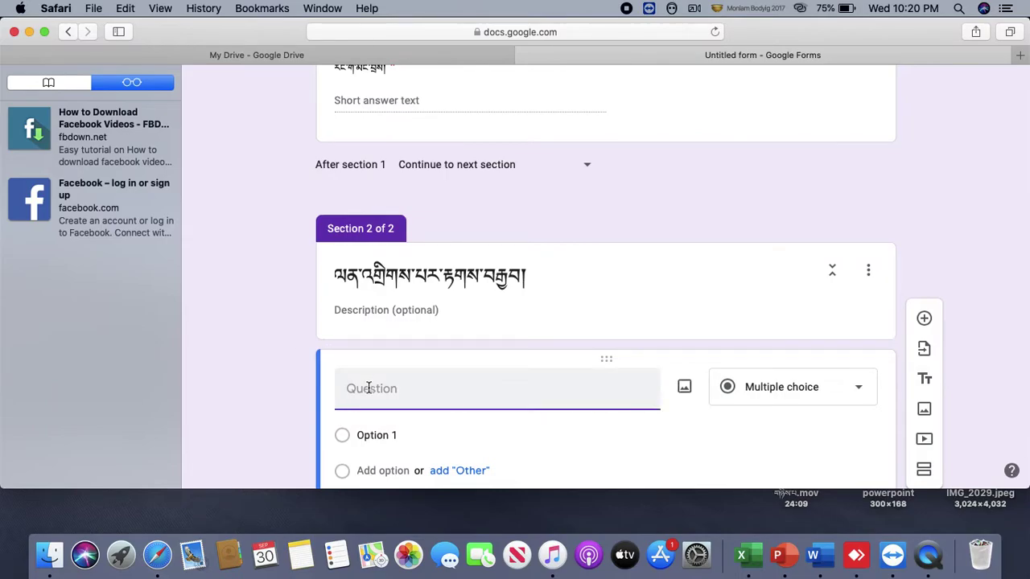
type(",")
type(") ཧ")
type("གས་འདུག་གི་བརྗོད་པ")
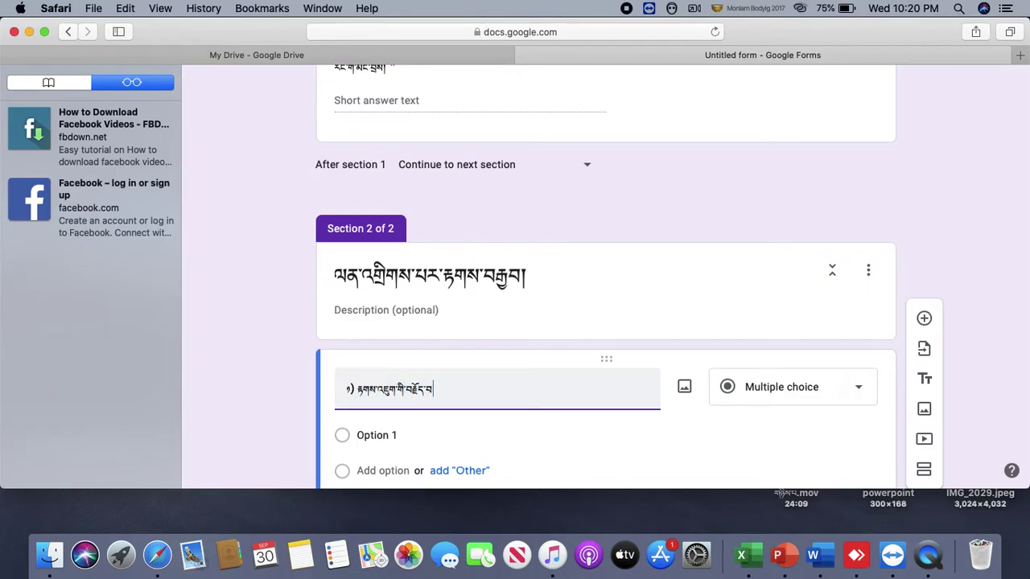
type("་གང་ཡིན་ནམ")
left_click(964, 371)
Step: Change the answer type of question ༡ in section 2 to Paragraph
scroll(965, 371, "down", 2)
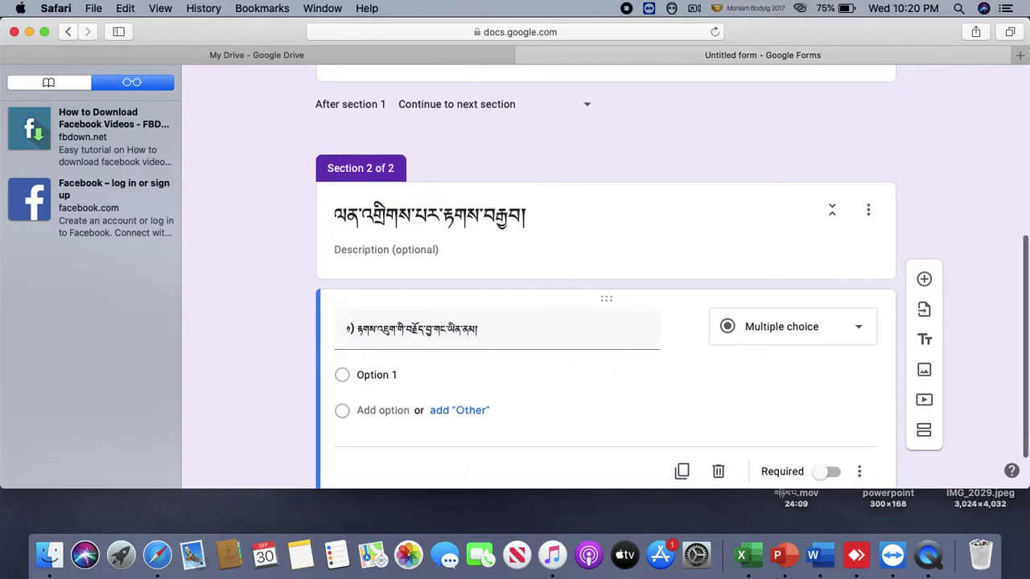
scroll(672, 277, "down", 2)
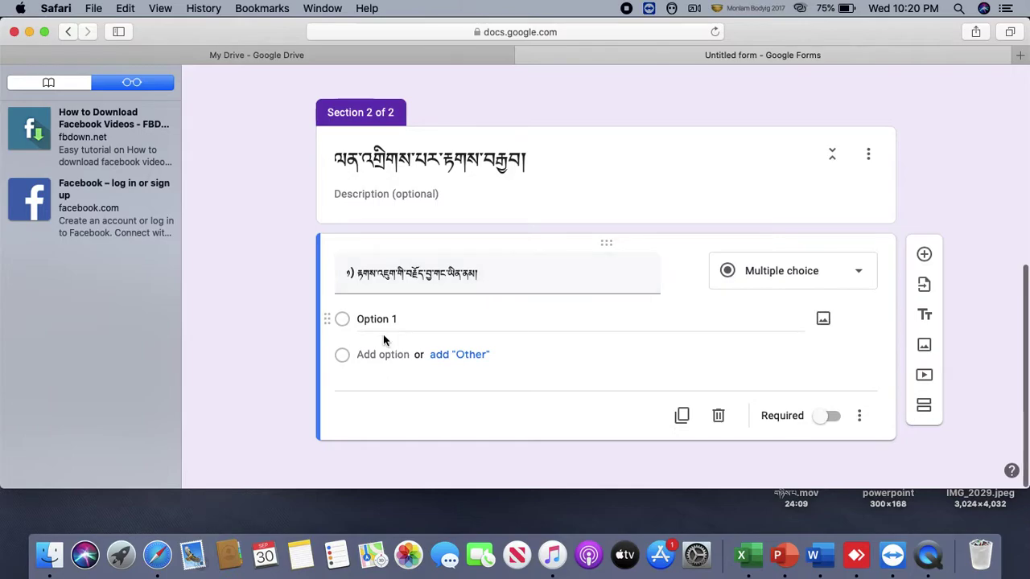
left_click(859, 275)
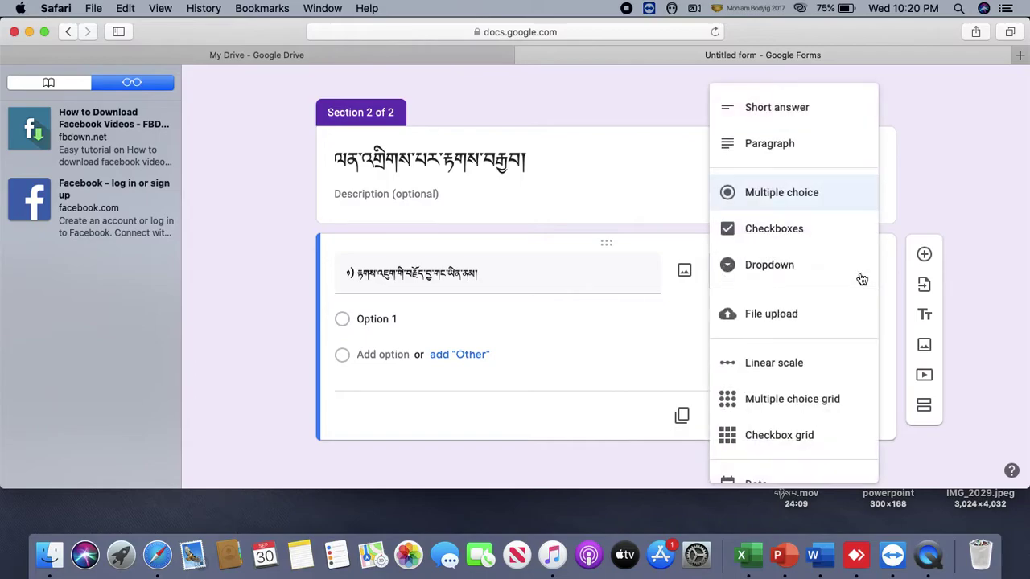
left_click(760, 149)
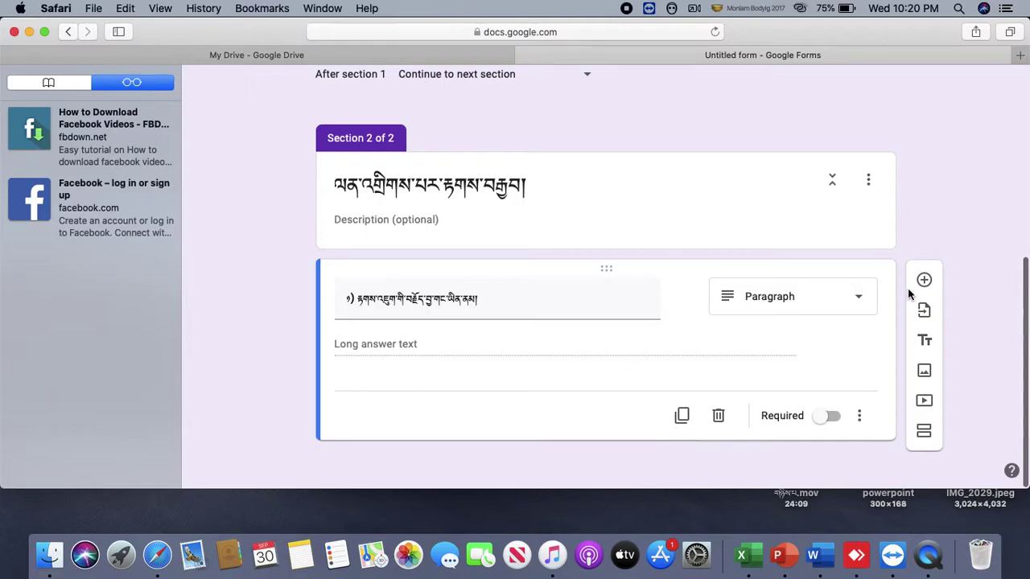
Step: Try the Short answer and Paragraph answer types on question ༡ in section 2
left_click(859, 298)
left_click(785, 112)
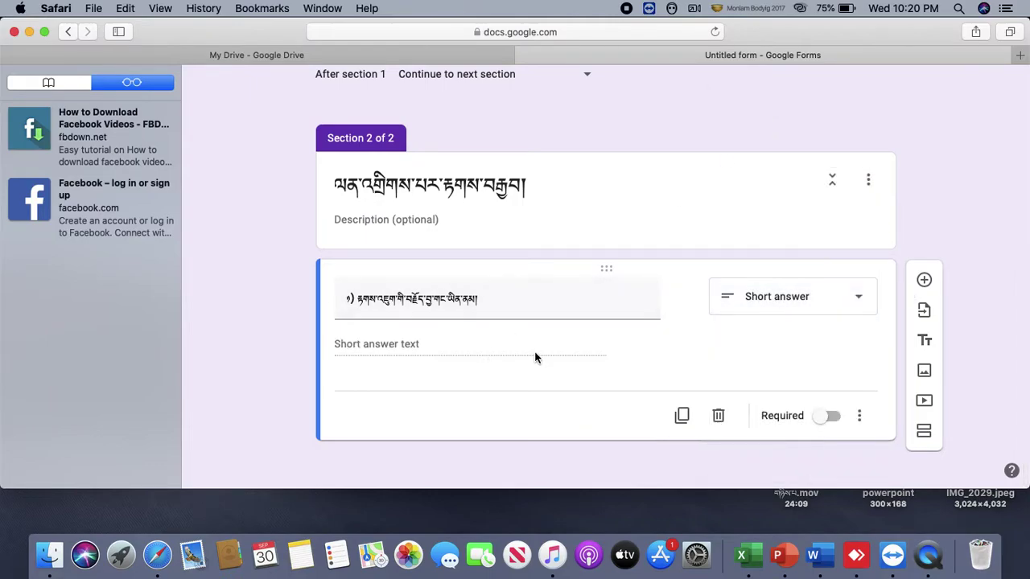
left_click(859, 298)
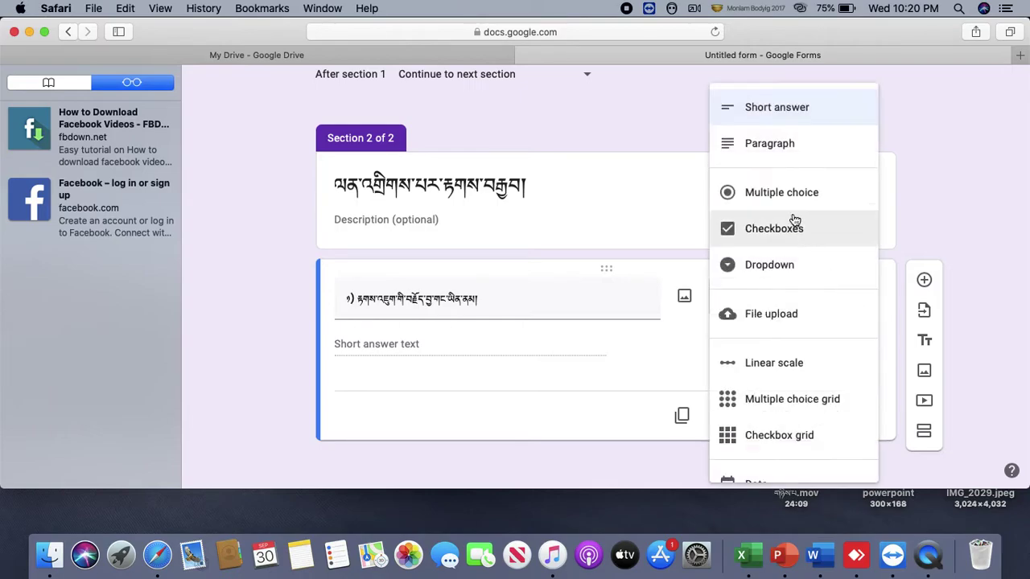
left_click(781, 143)
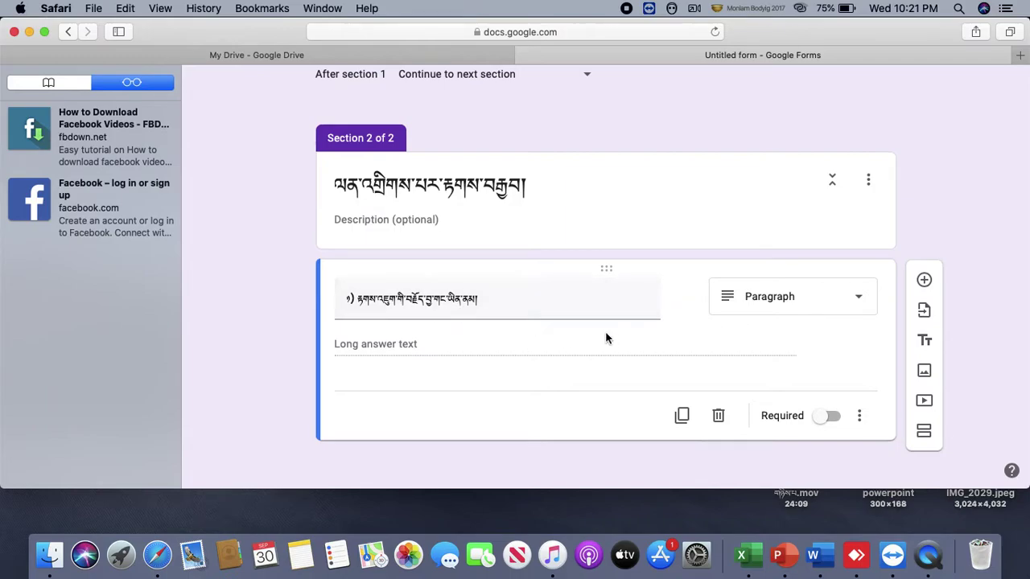
left_click(861, 301)
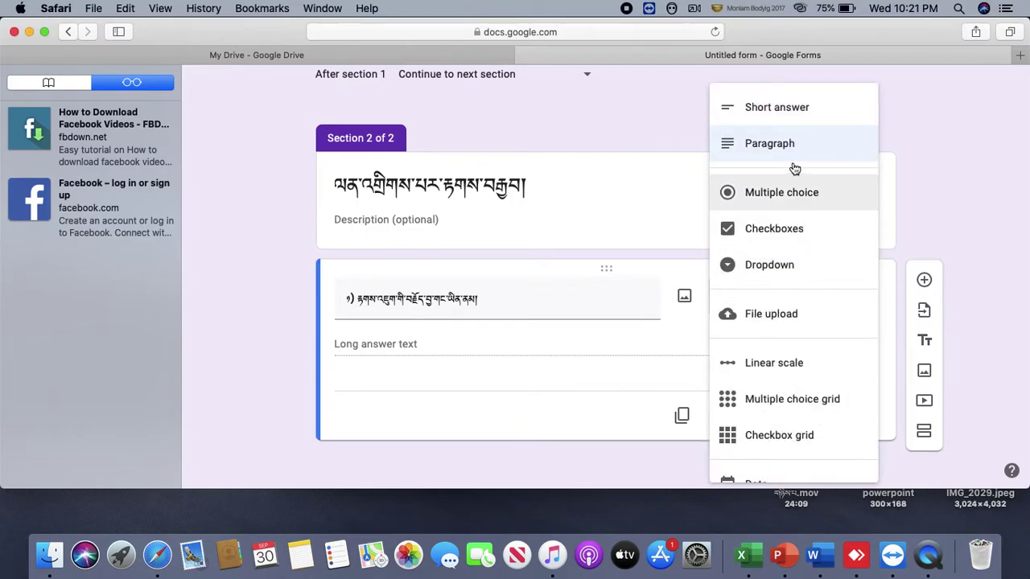
left_click(786, 143)
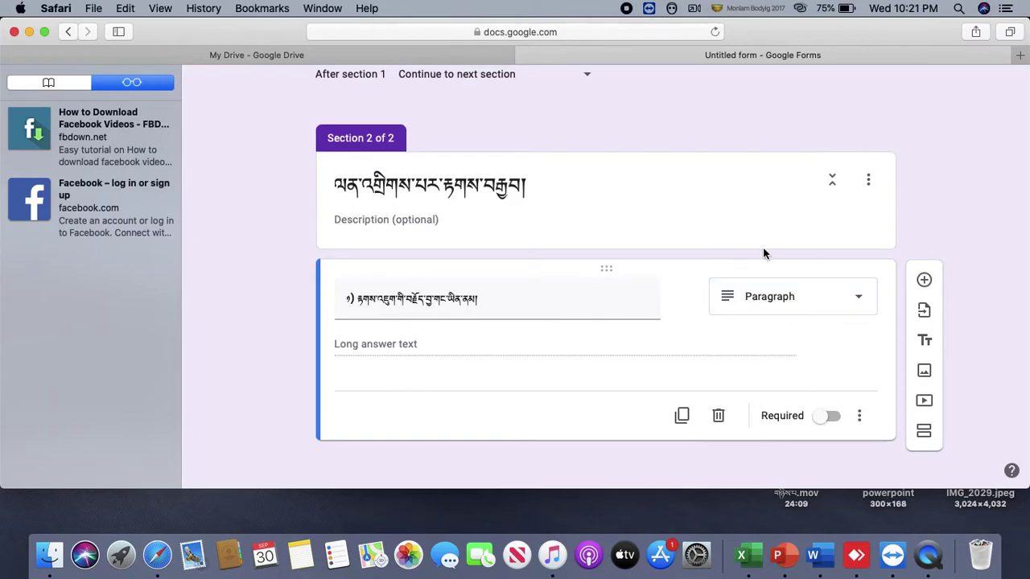
left_click(858, 303)
left_click(784, 117)
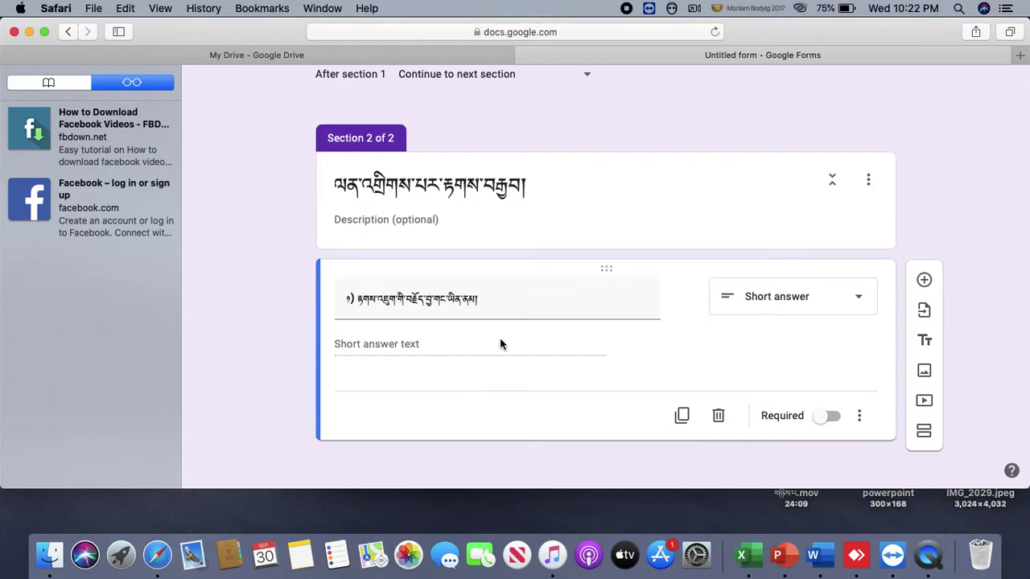
Step: Change question ༡ to Multiple choice and enter "མིང་ཚིག་སྐོར།" as its first option
left_click(855, 296)
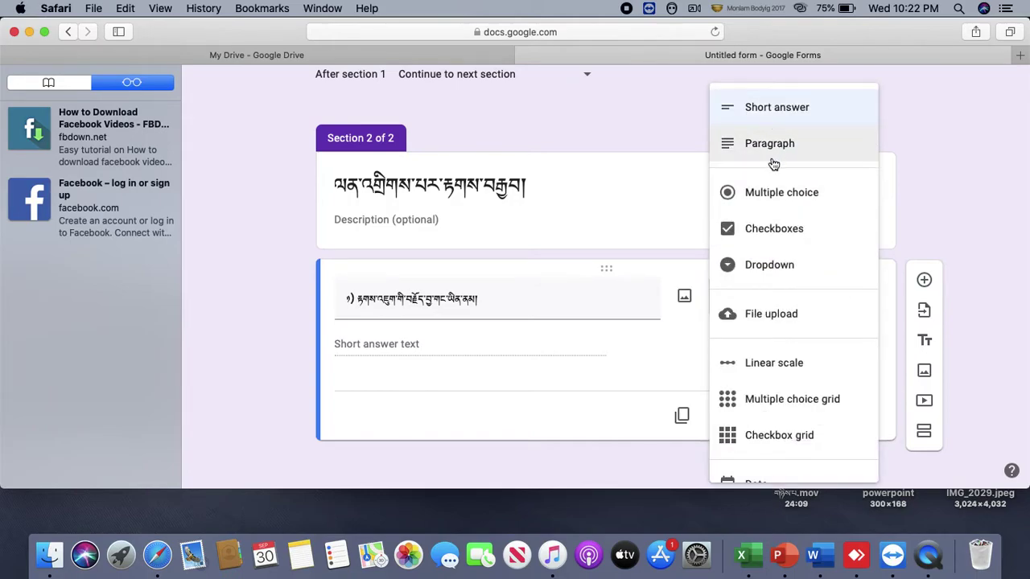
left_click(774, 196)
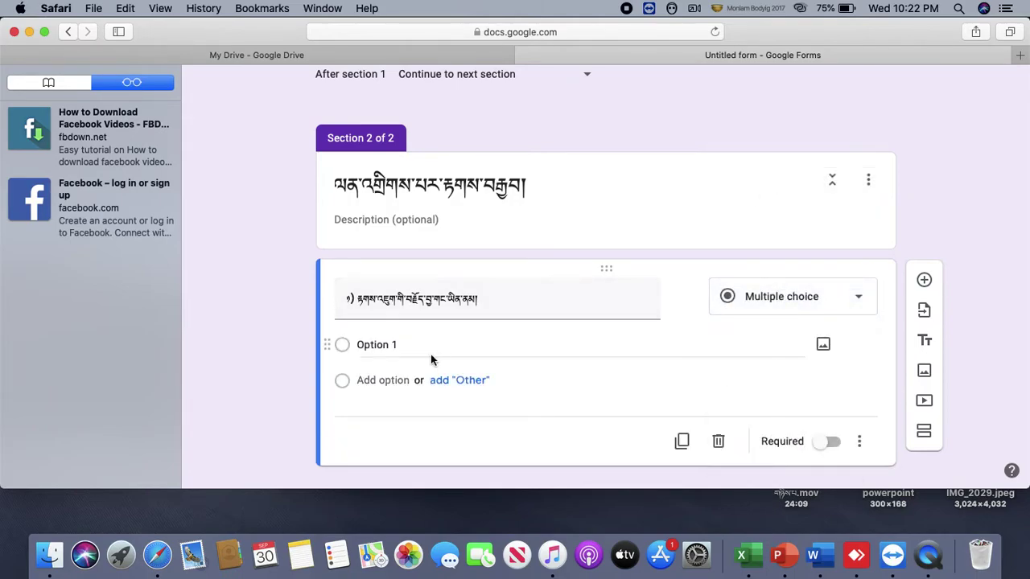
left_click(374, 344)
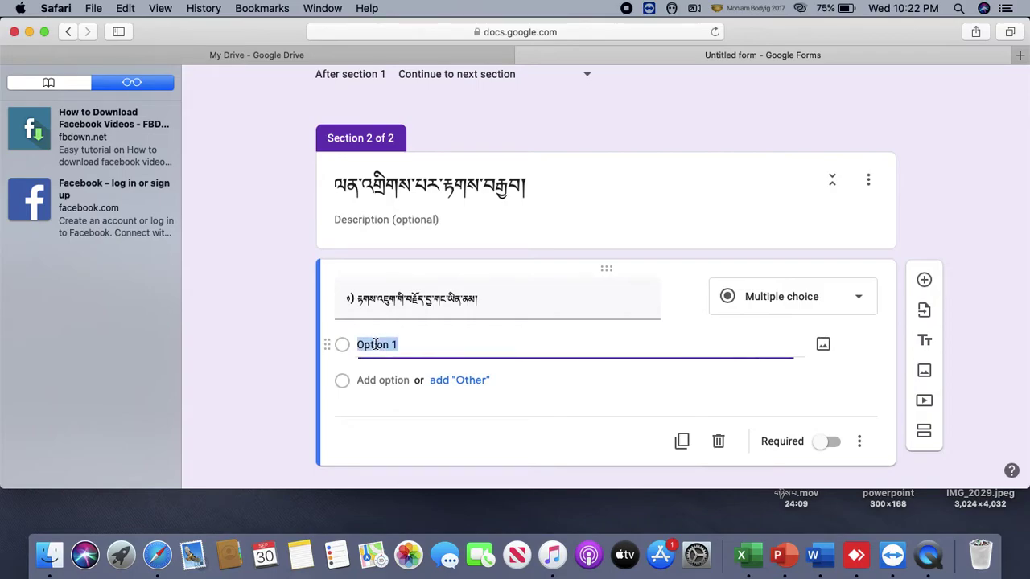
left_click(410, 344)
left_click(457, 382)
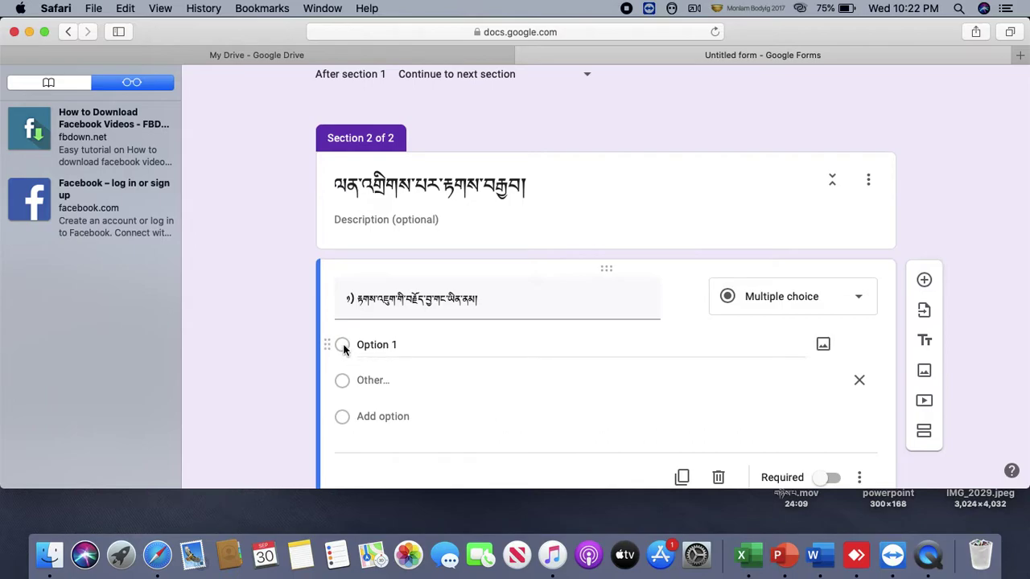
left_click(404, 343)
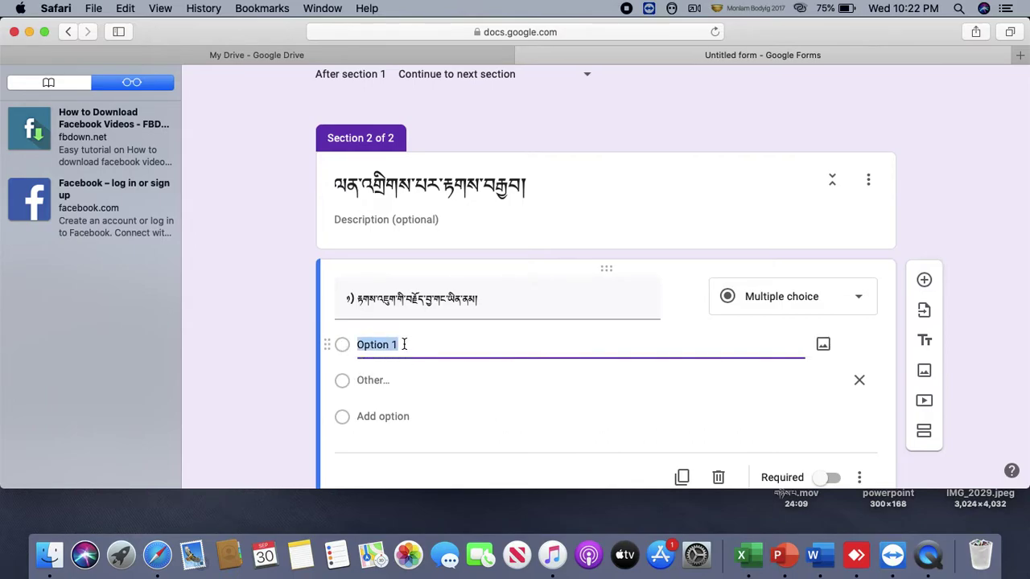
type("ཐང་ཆེན་ཆོས།")
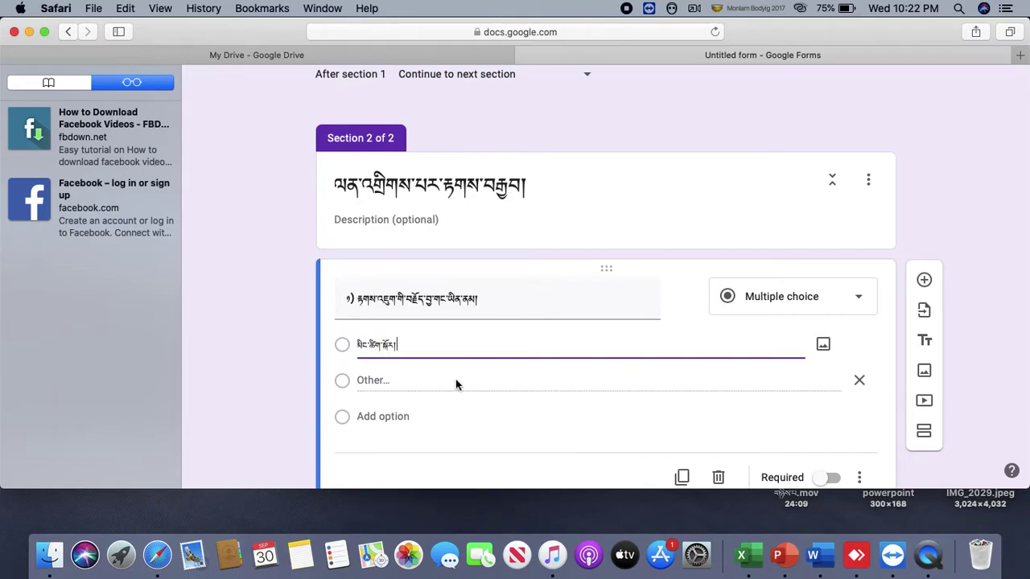
Step: Add a second option to question ༡ reading "ཚིག་ཕྲད་ཀྱི་སྐོར།"
left_click(378, 381)
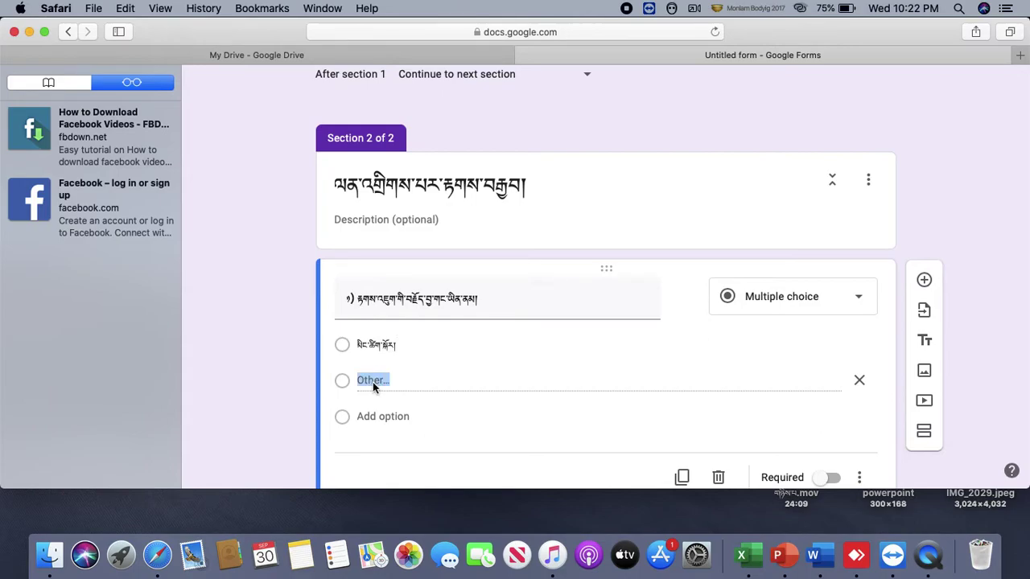
left_click(384, 416)
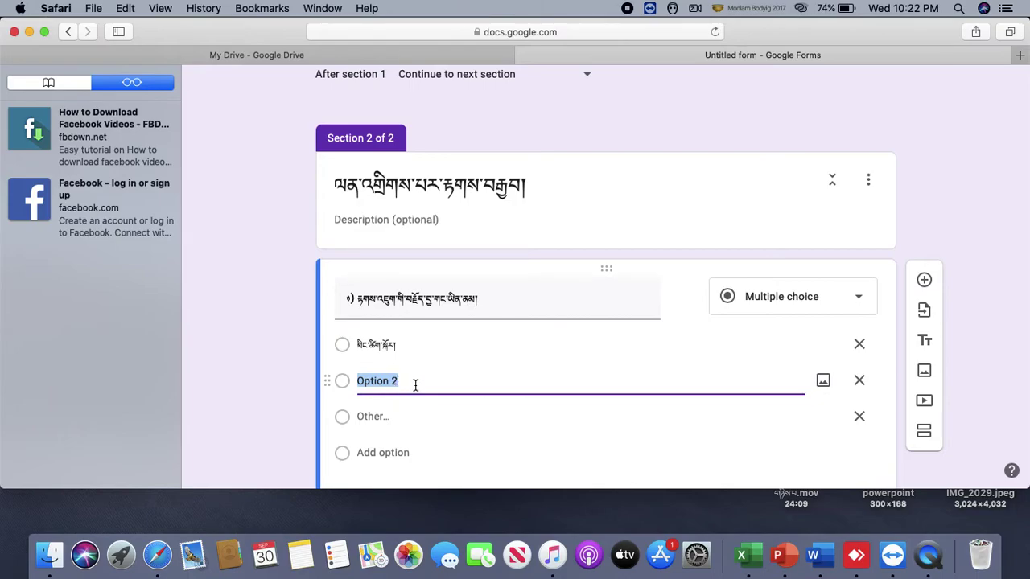
type("ཅོག")
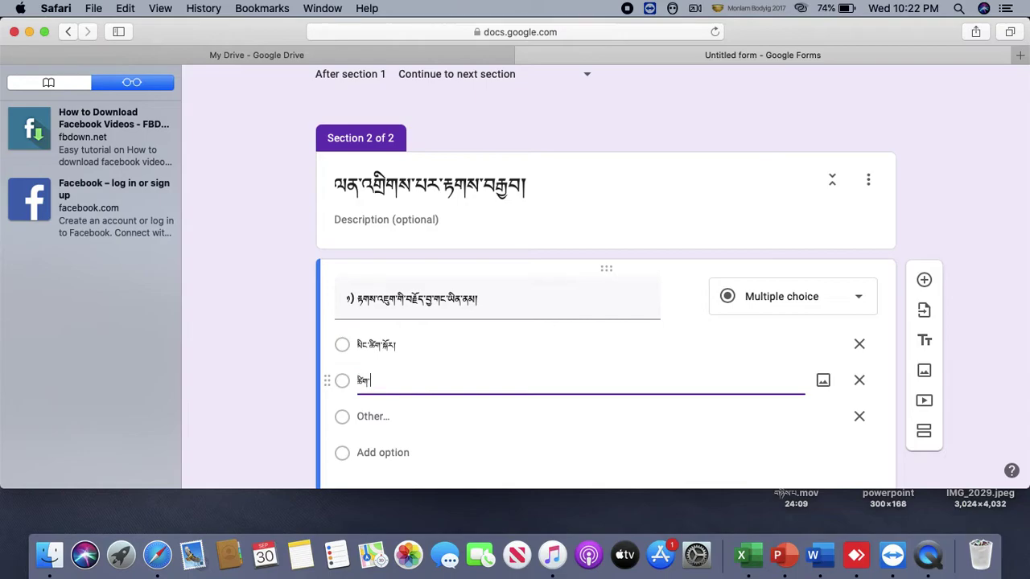
type("་ཙེ་ཁྲི་ཆོས།")
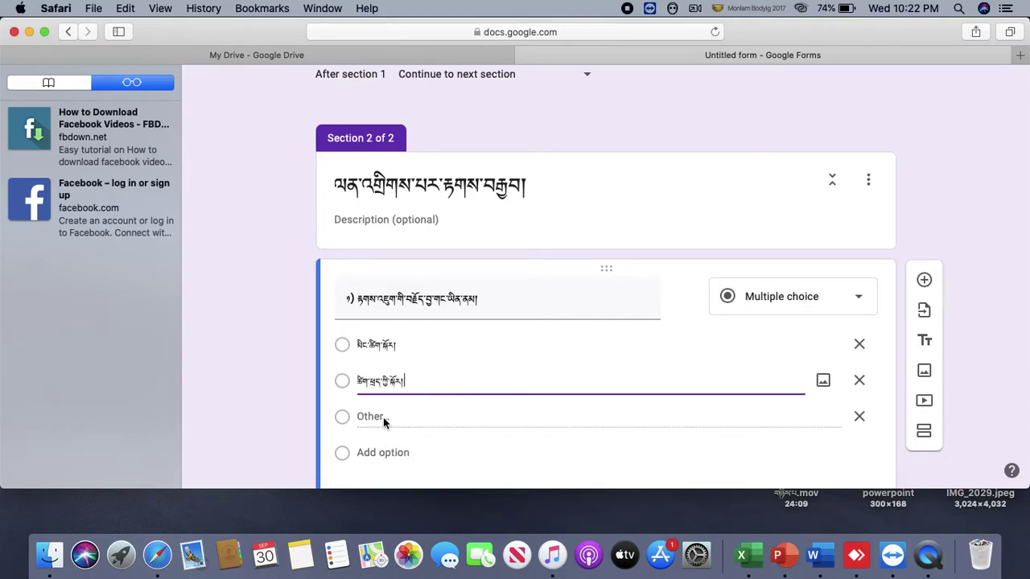
Step: Add a third option to question ༡ reading "ཡི་གེའི་རྟགས་ཀྱི་དབྱེ་བ་དང་འཇུག་པ་བཤད་པ།"
left_click(382, 418)
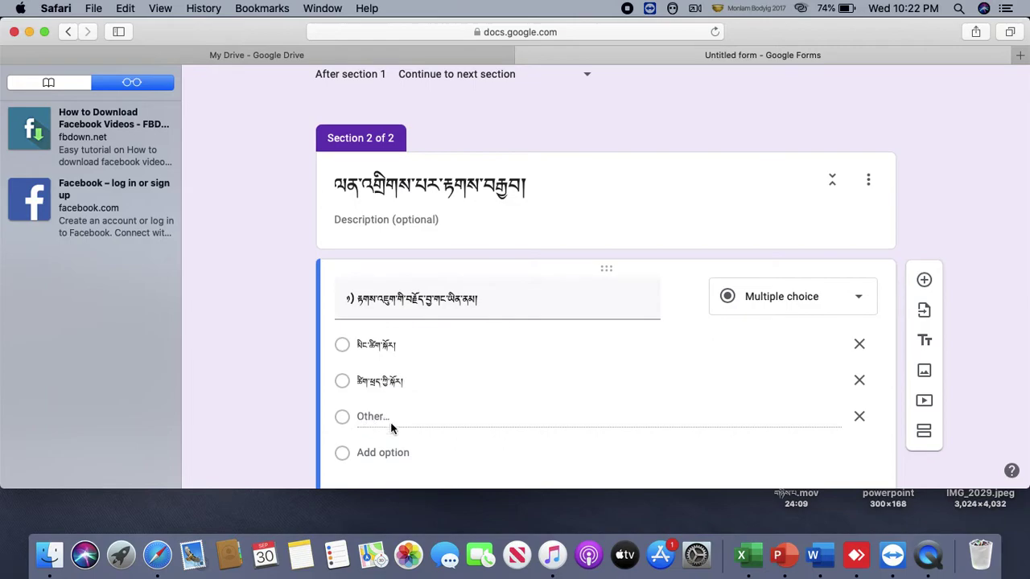
left_click(385, 454)
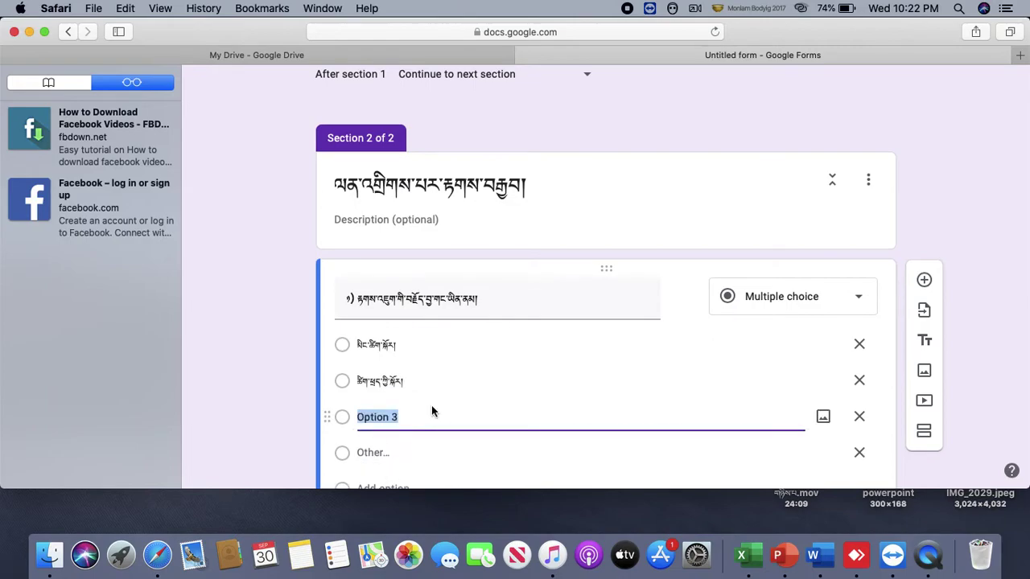
type("ཡི་གེ་ར")
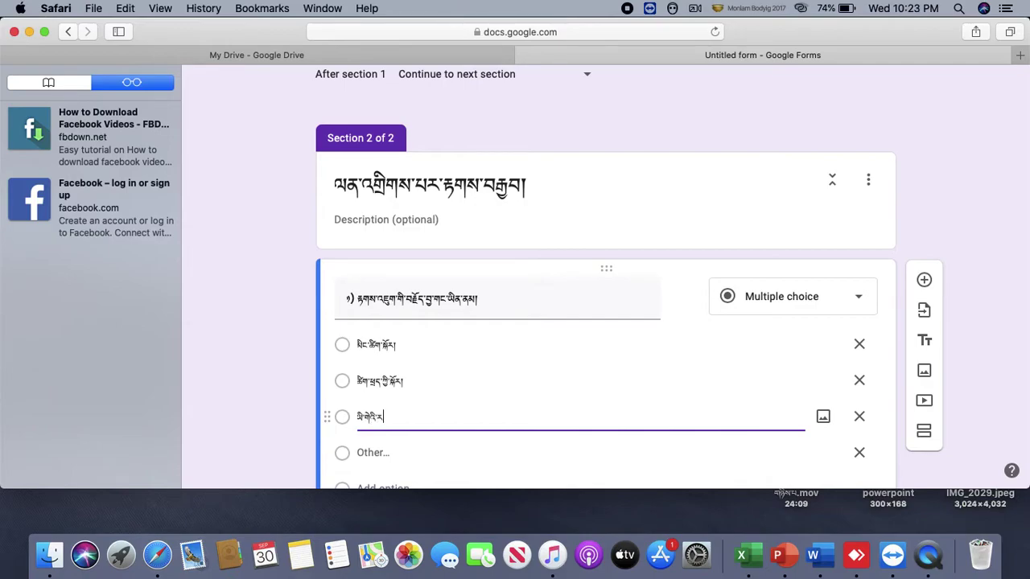
type("ྟགས་ཀྱི་བང")
key("BackSpace")
key("BackSpace")
key("BackSpace")
type("དབྱེ་བ་དང་འབྲེལ་བ་བཤད་པ།")
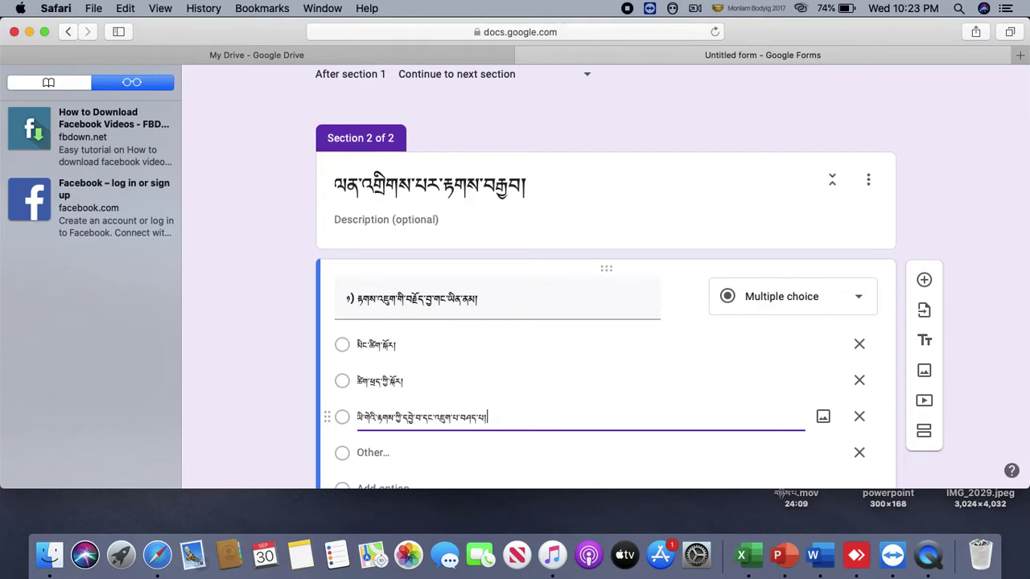
left_click(971, 368)
Step: Remove the "Other" option from question ༡, keeping only the three written answer choices
scroll(970, 367, "down", 5)
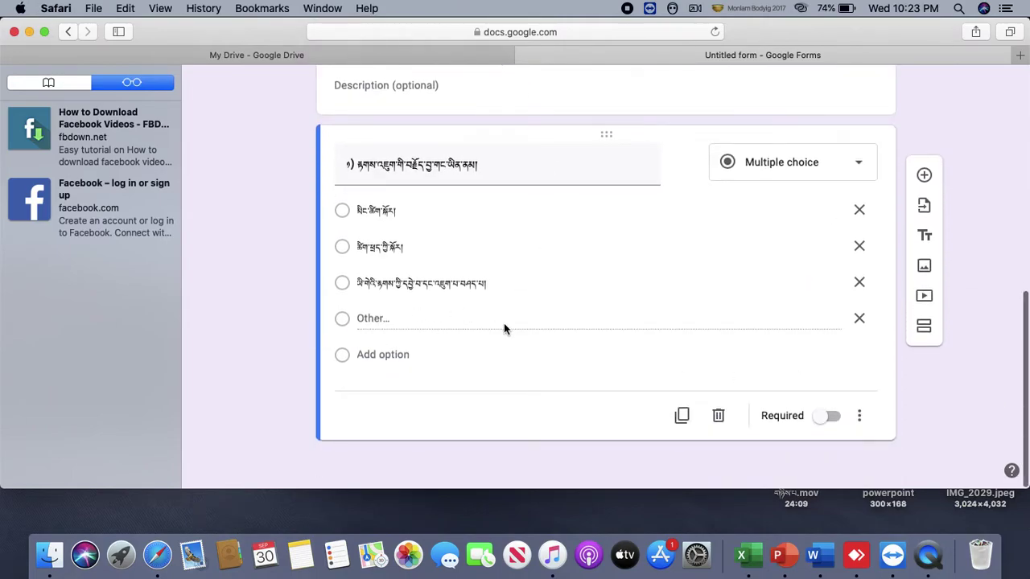
left_click(859, 322)
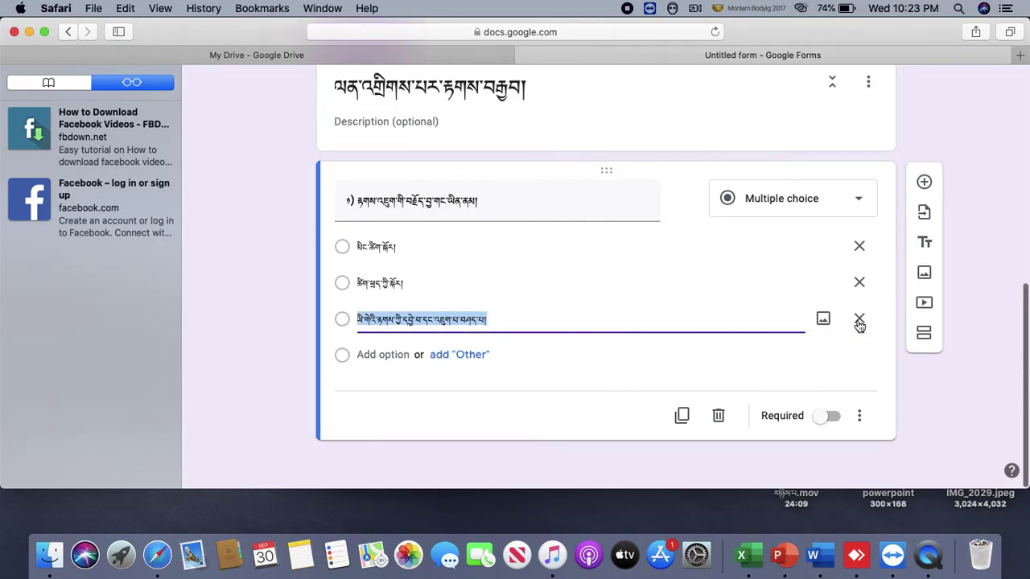
left_click(958, 381)
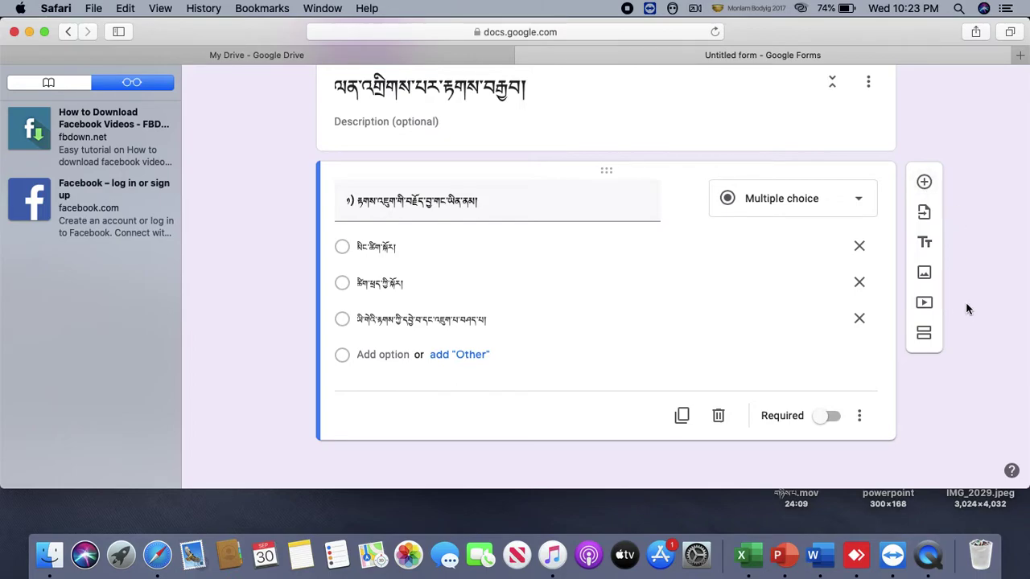
Step: Open the form's settings and limit each respondent to 1 response
scroll(971, 302, "up", 4)
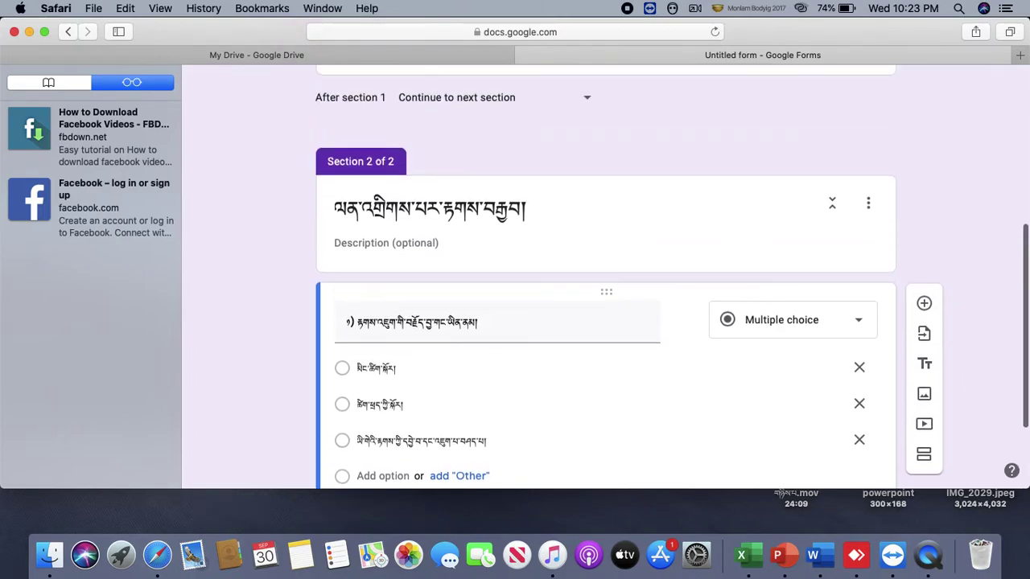
scroll(833, 164, "up", 2)
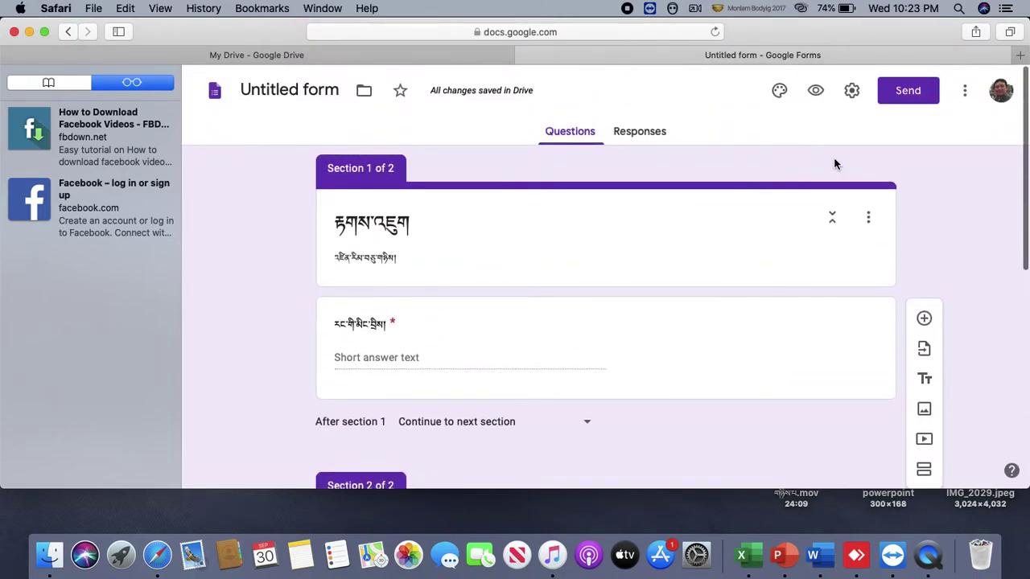
left_click(851, 91)
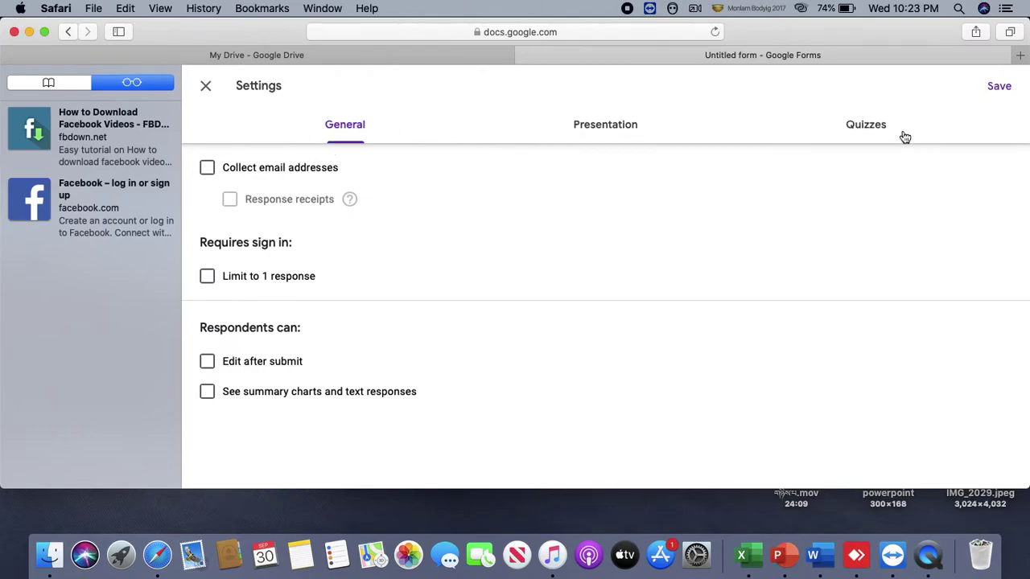
left_click(348, 129)
left_click(207, 278)
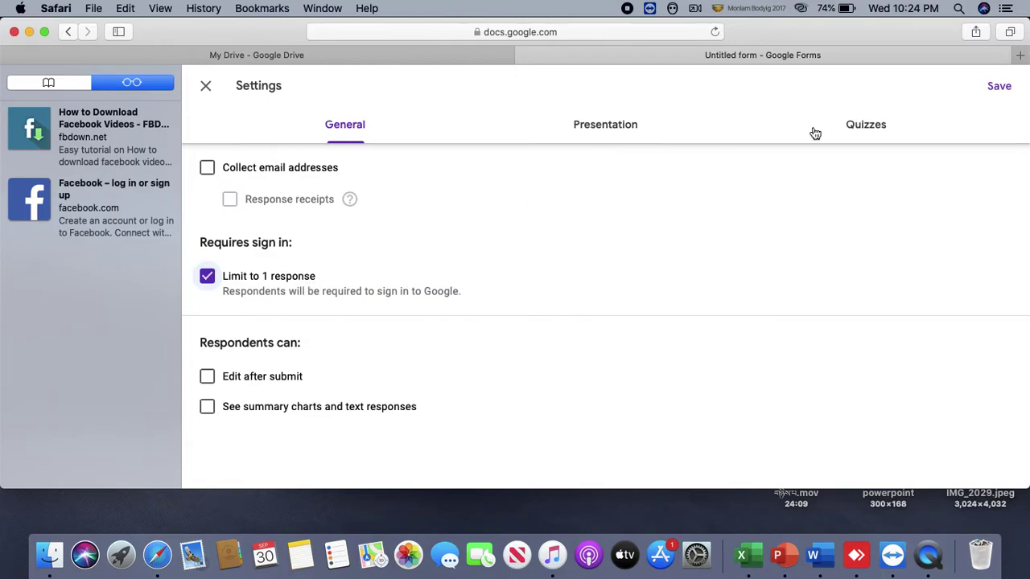
Step: Make the form a quiz that does not show respondents the correct answers, and save the settings
left_click(869, 126)
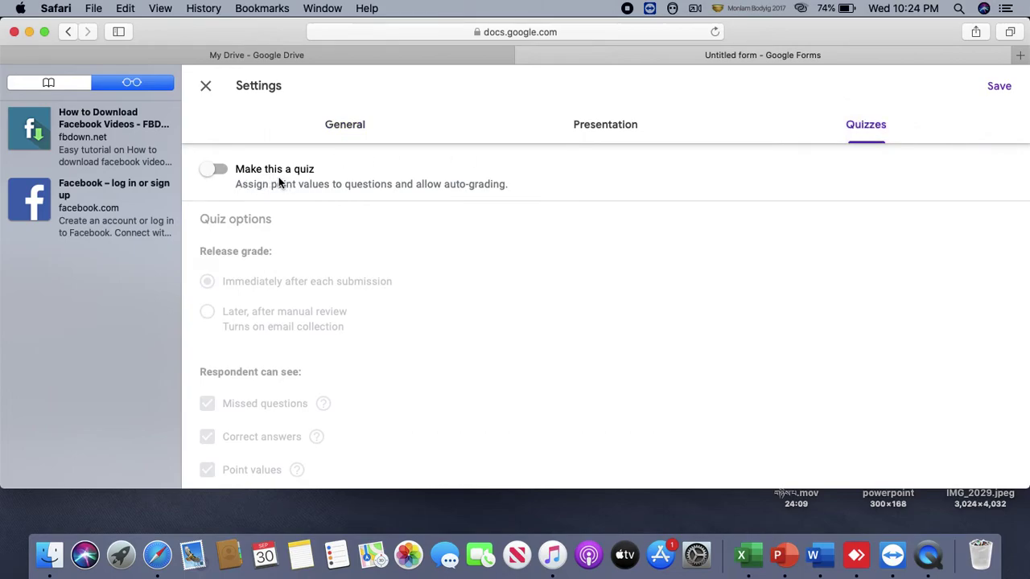
left_click(213, 174)
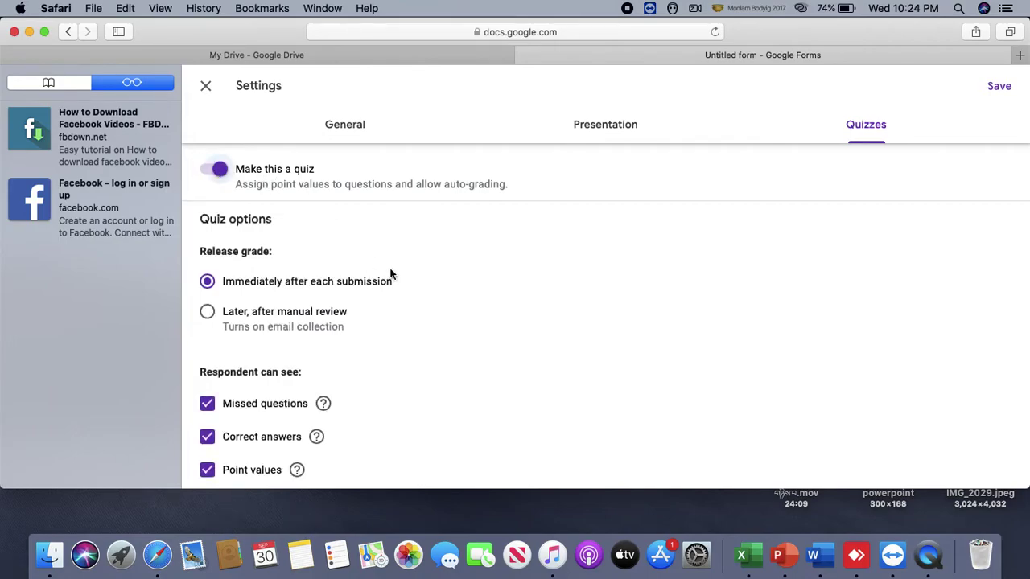
scroll(615, 368, "down", 1)
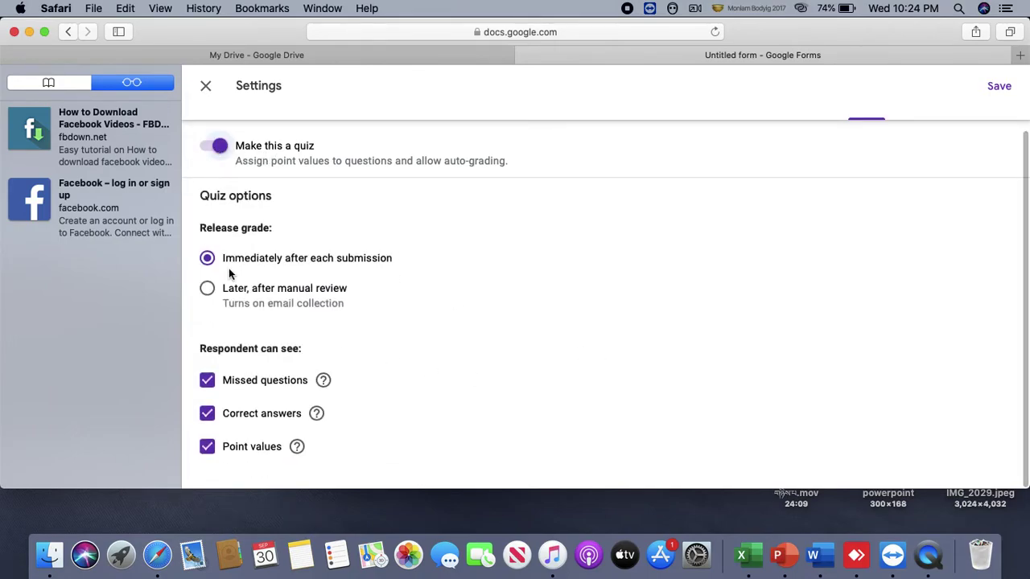
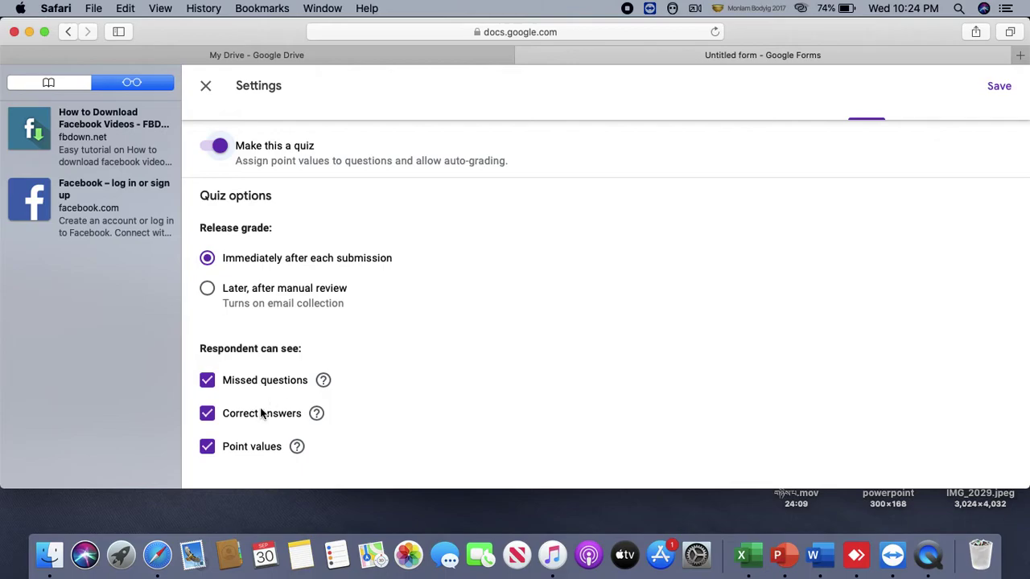
left_click(209, 416)
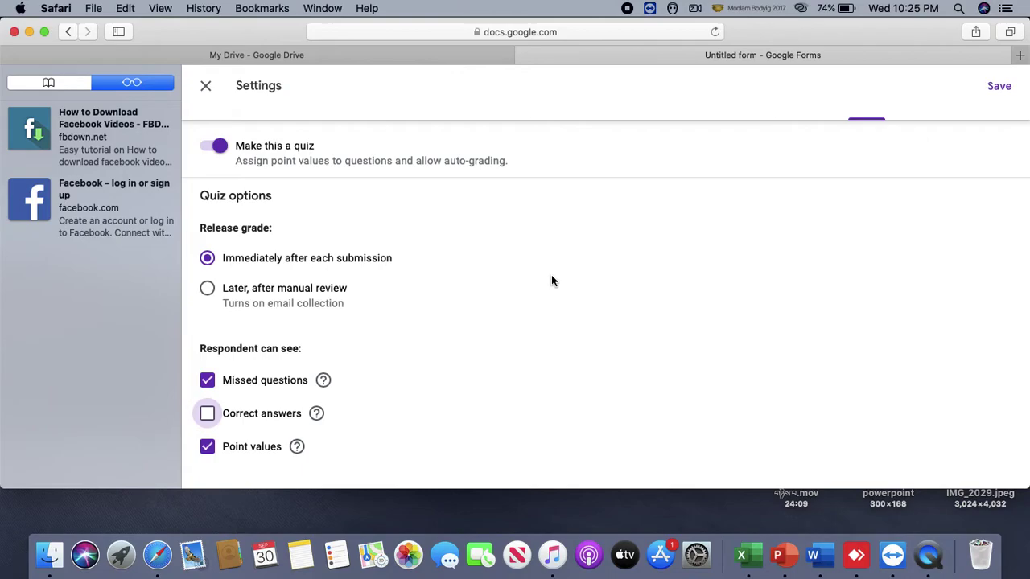
left_click(206, 413)
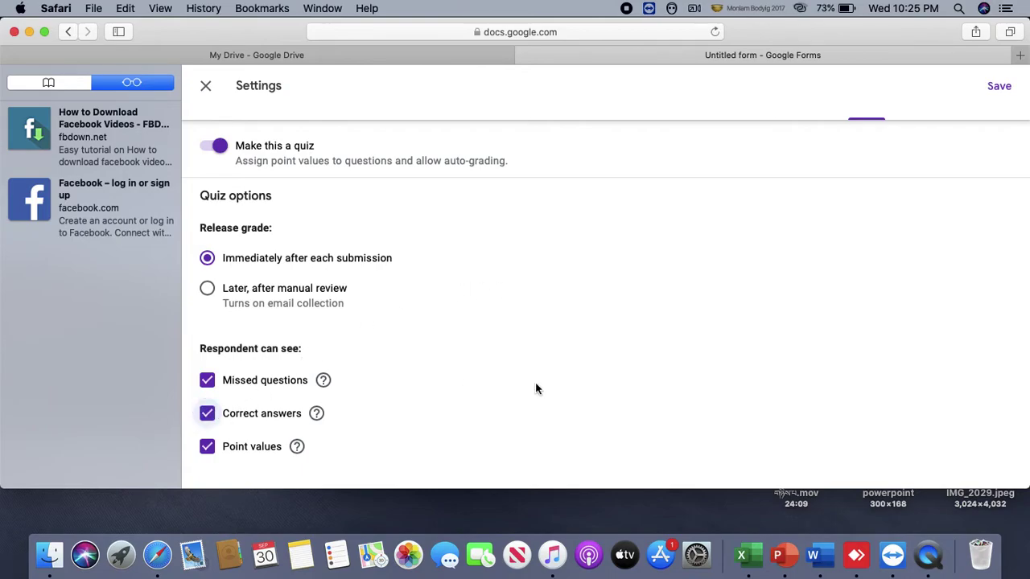
left_click(208, 414)
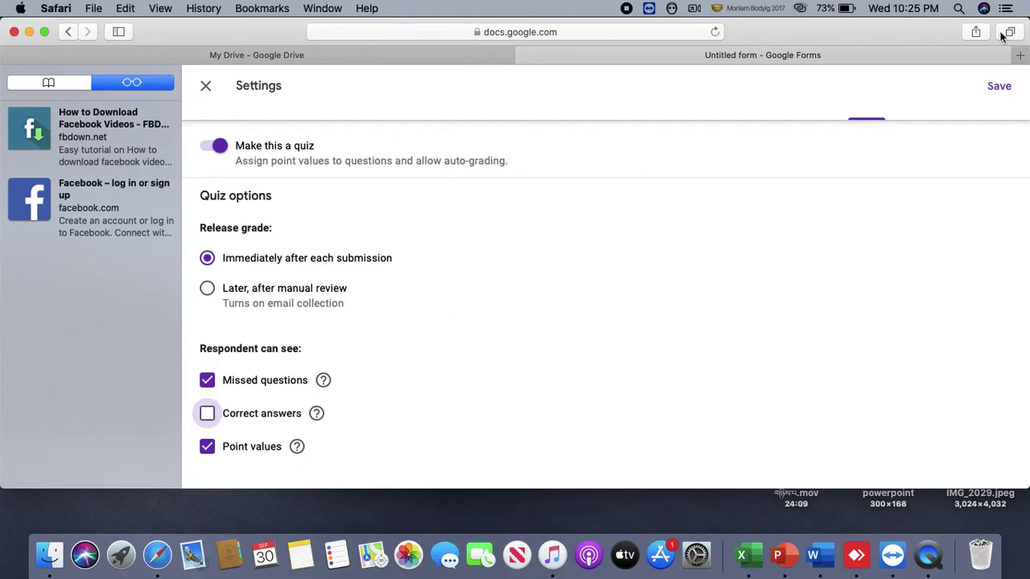
left_click(1001, 88)
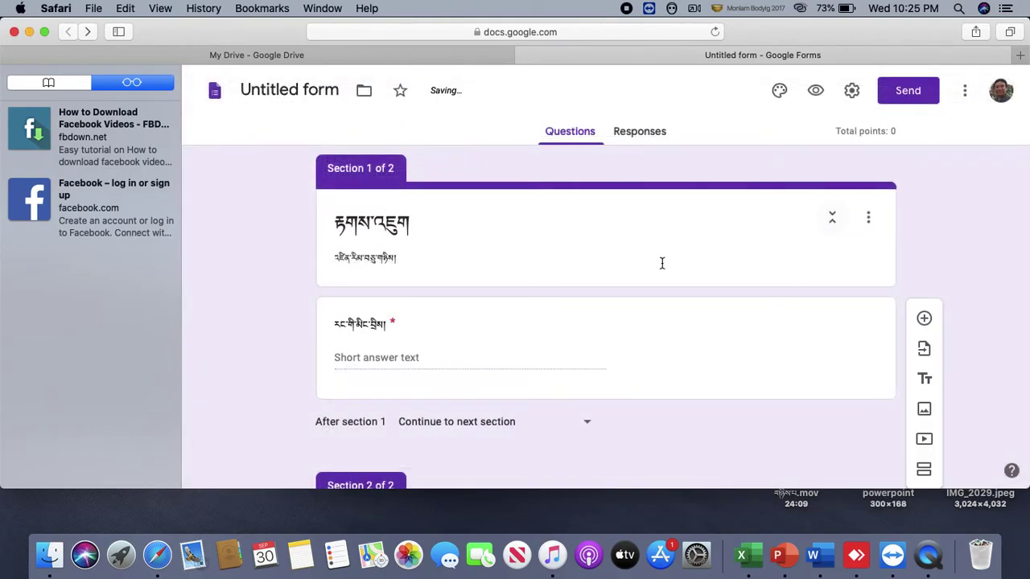
Step: Open the answer key of question ༡ and mark the third option, "ཡི་གེའི་རྟགས་ཀྱི་དབྱེ་བ་དང་འཇུག་པ་བཤད་པ།", as the only correct answer
scroll(996, 351, "down", 5)
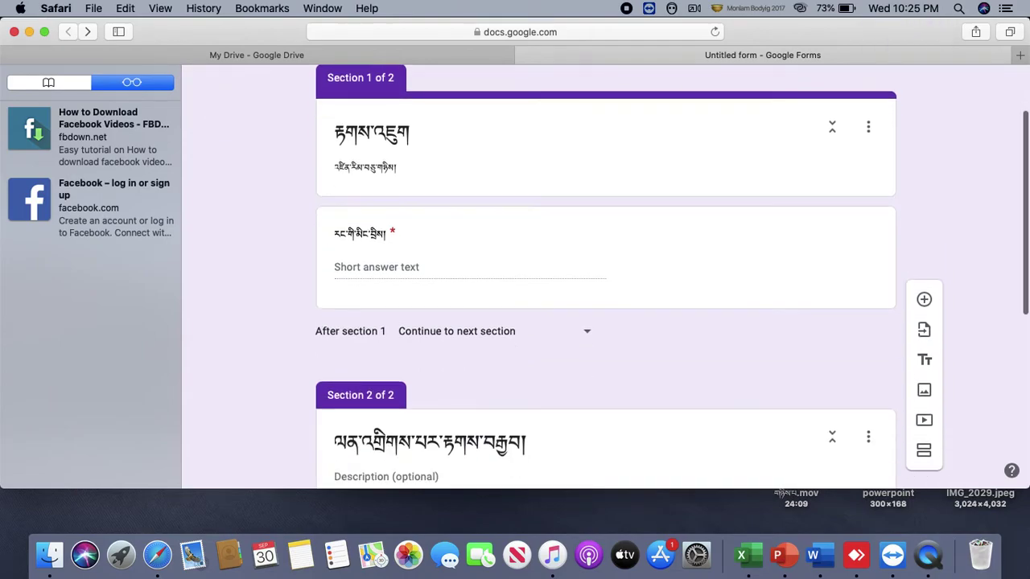
scroll(899, 272, "down", 4)
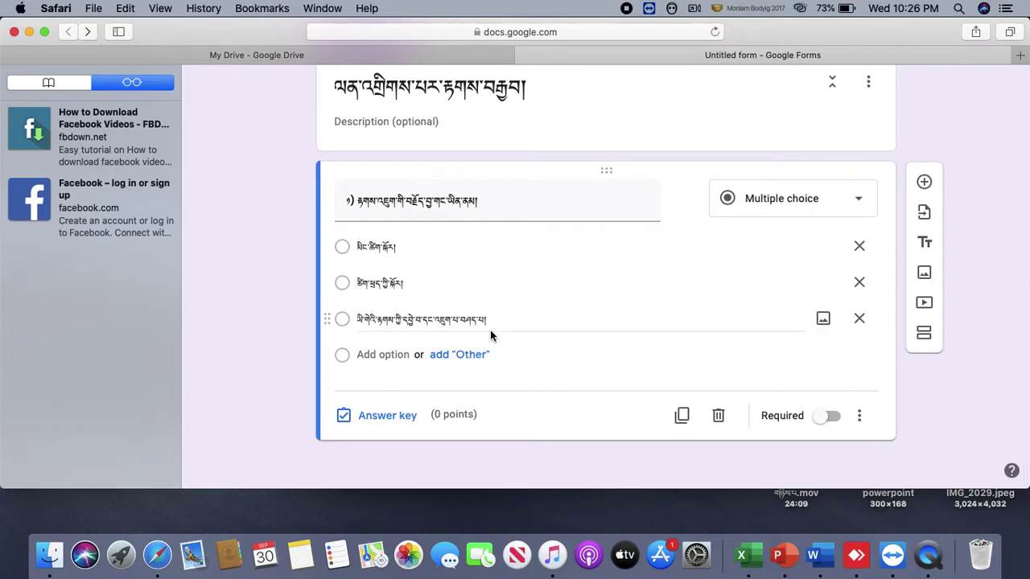
left_click(382, 419)
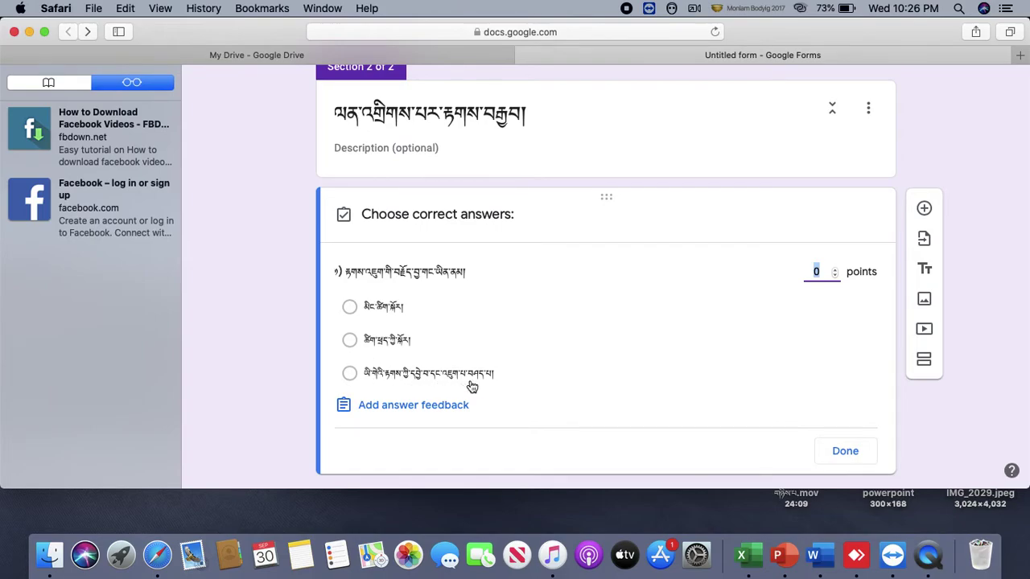
left_click(351, 342)
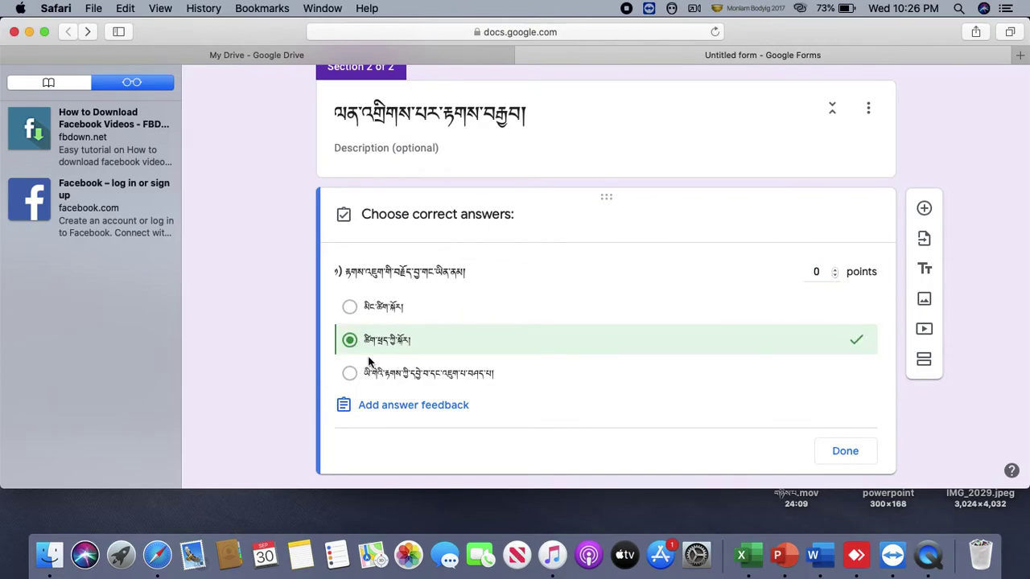
left_click(351, 374)
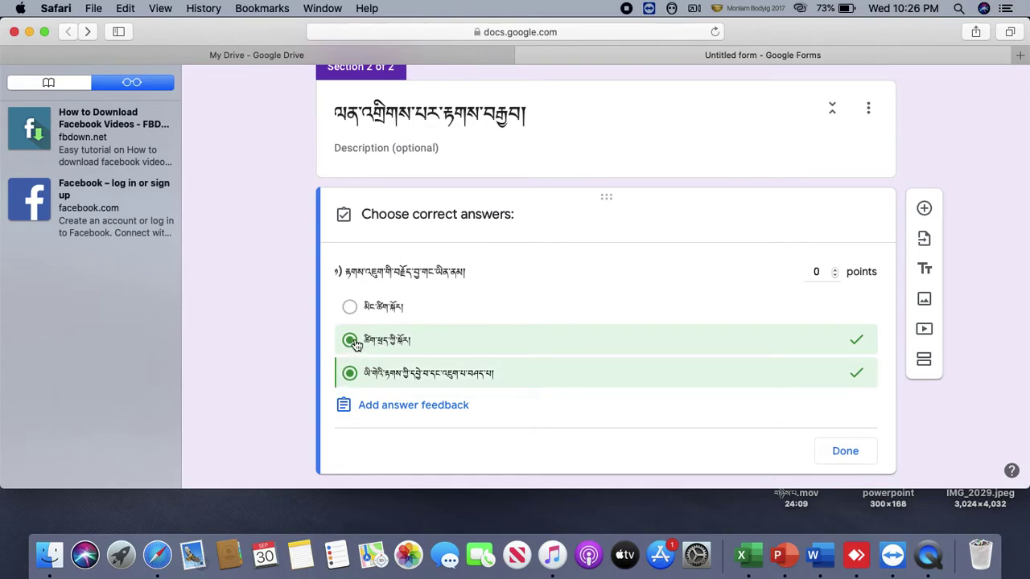
left_click(350, 340)
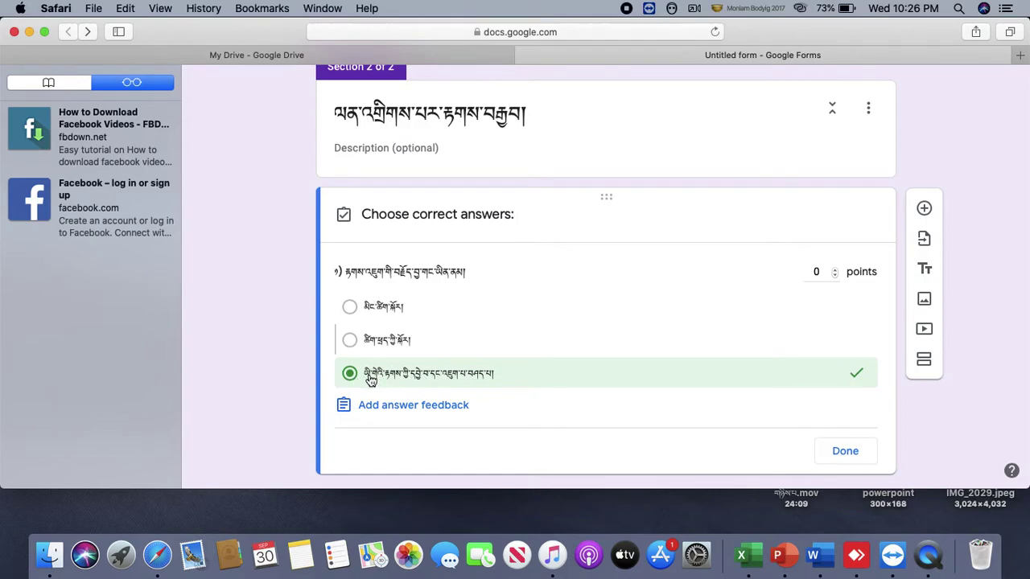
Step: Set question ༡ to be worth 2 points and finish editing its answer key
left_click(834, 272)
left_click(835, 270)
left_click(834, 270)
left_click(835, 270)
left_click(835, 271)
left_click(834, 270)
left_click(834, 270)
left_click(834, 270)
left_click(844, 450)
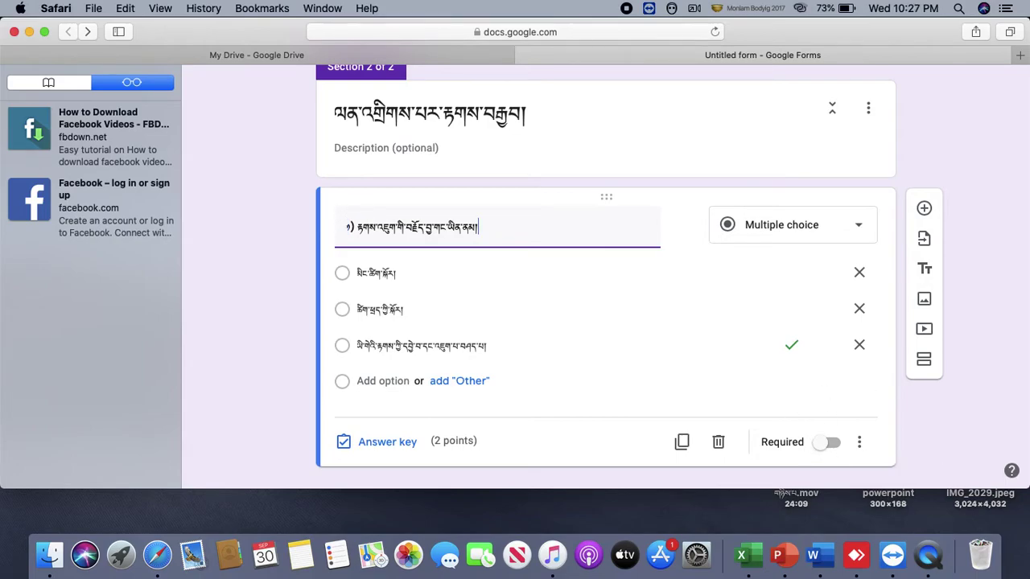
Step: Reopen question ༡'s answer key, clear its correct answer and reset its points to 0
left_click(457, 308)
left_click(457, 308)
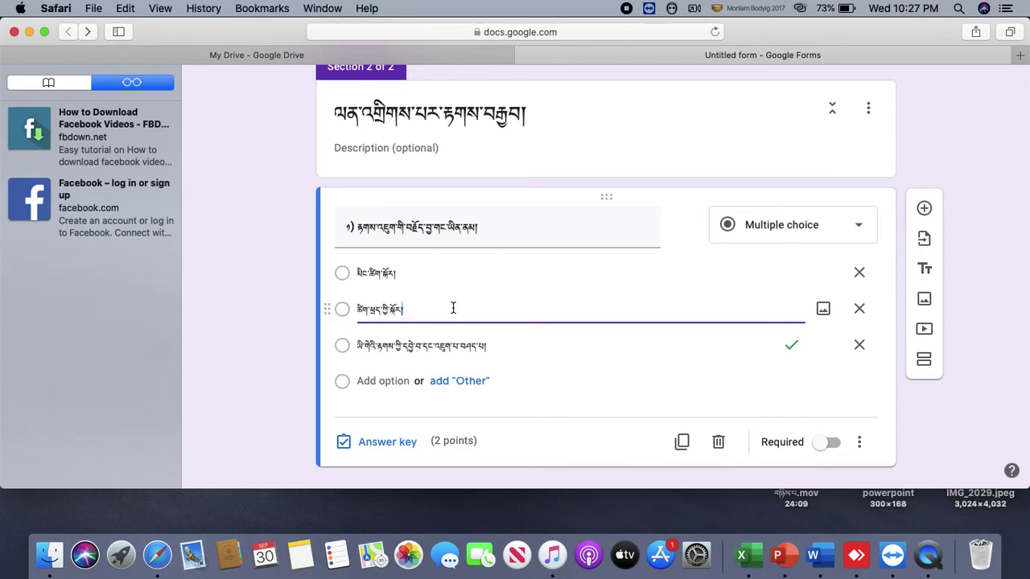
left_click(386, 441)
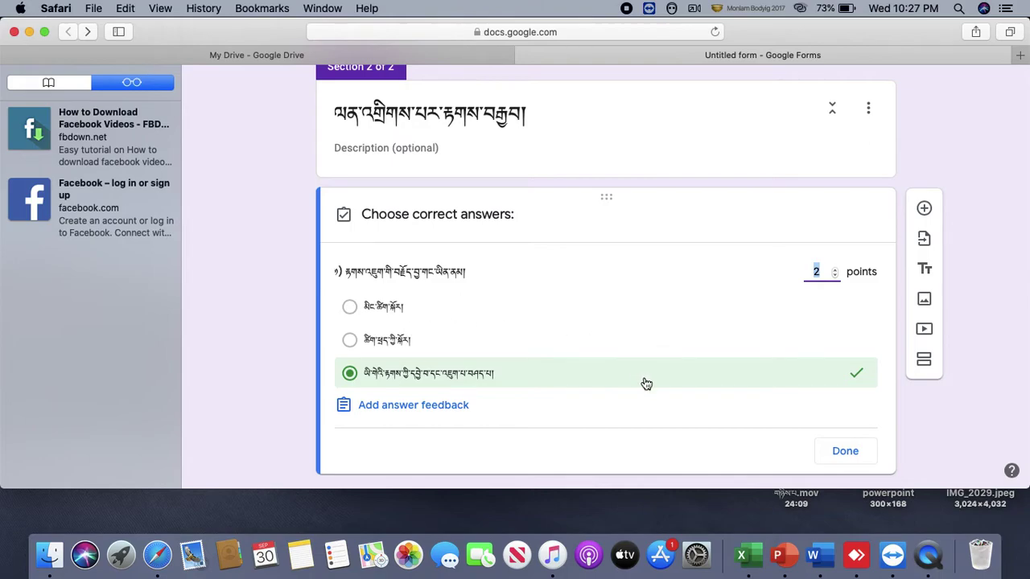
left_click(349, 375)
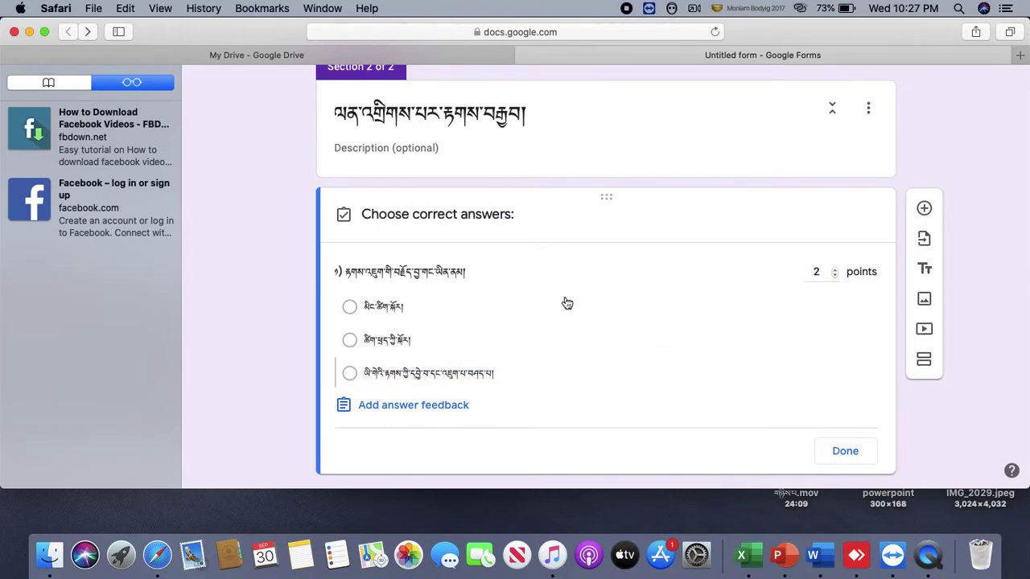
double_click(816, 272)
type("0")
left_click(487, 336)
left_click(419, 352)
left_click(401, 345)
left_click(402, 345)
Step: Mark the third option of question ༡ as correct again, assign it 2 points and finish the answer key
left_click(349, 375)
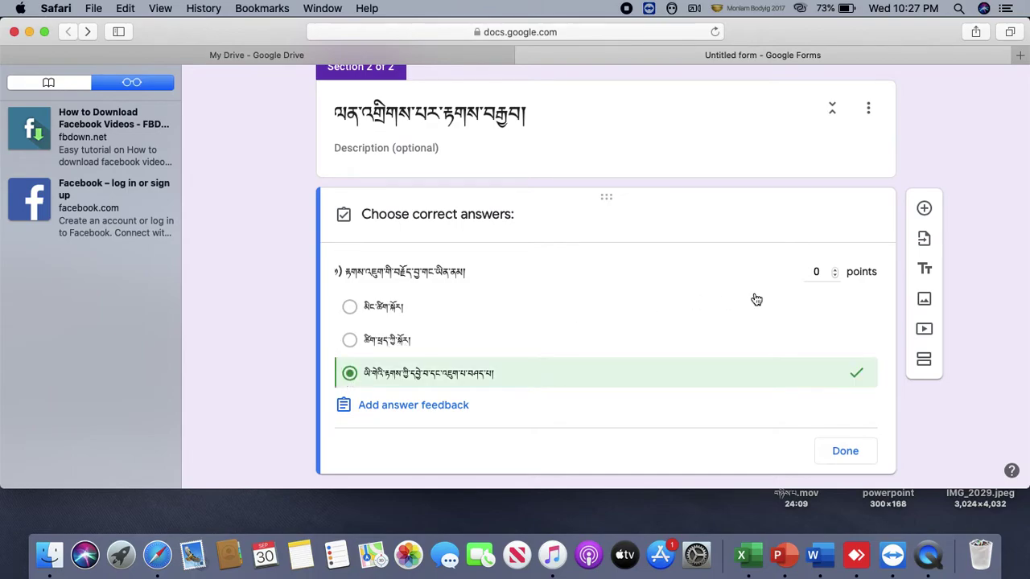
double_click(834, 268)
left_click(845, 452)
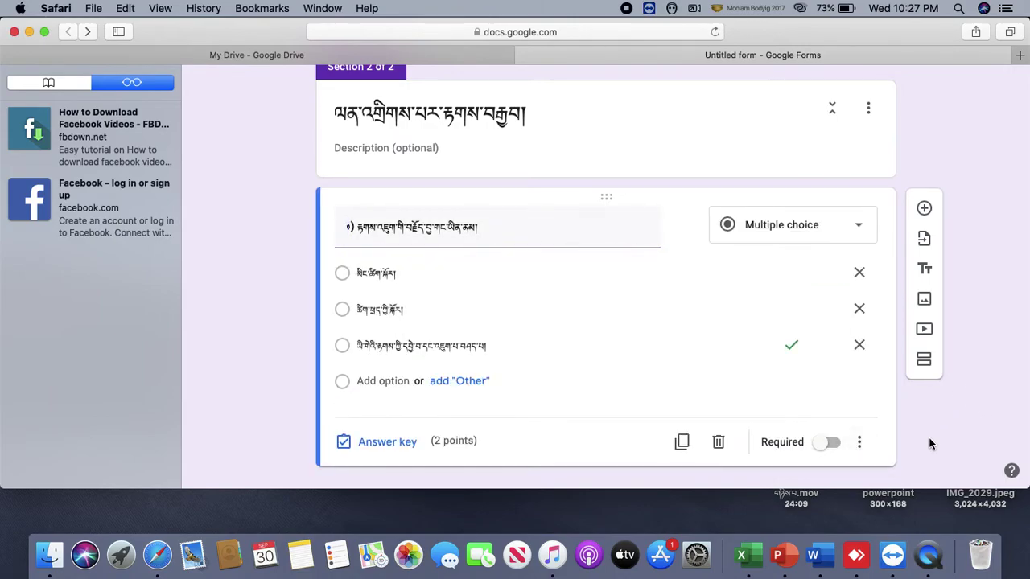
Step: Delete and retype the ending of question ༡'s second option so that it reads "ཚིག་ཕྲད་ཀྱི་སྐོར།"
left_click(412, 310)
left_click(413, 309)
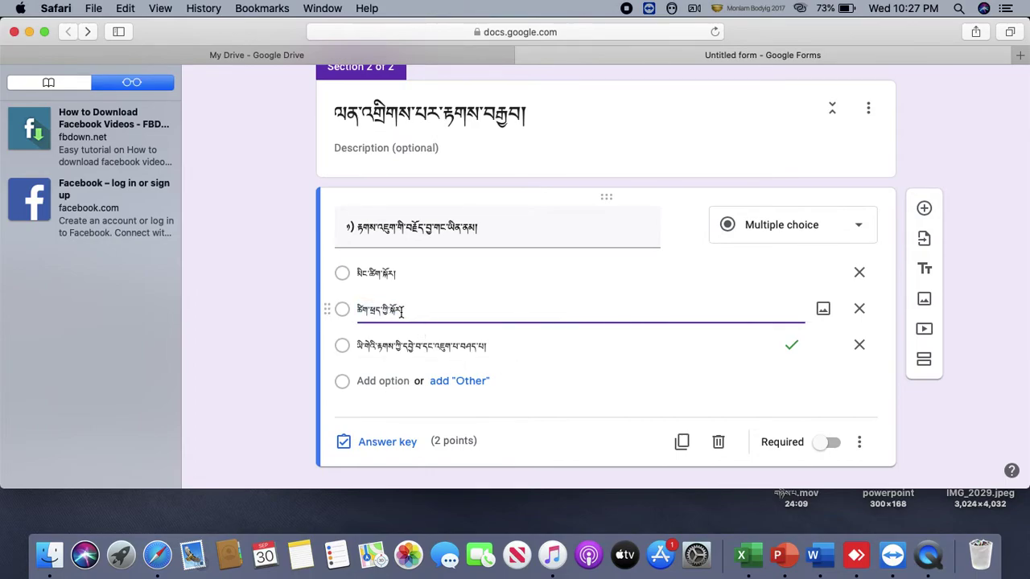
key("BackSpace")
key("BackSpace")
key("BackSpace")
key("BackSpace")
key("BackSpace")
key("BackSpace")
key("BackSpace")
key("BackSpace")
key("BackSpace")
key("BackSpace")
type("།")
key("BackSpace")
type("་ཀྱི་སྐོར།")
left_click(982, 389)
scroll(981, 388, "down", 1)
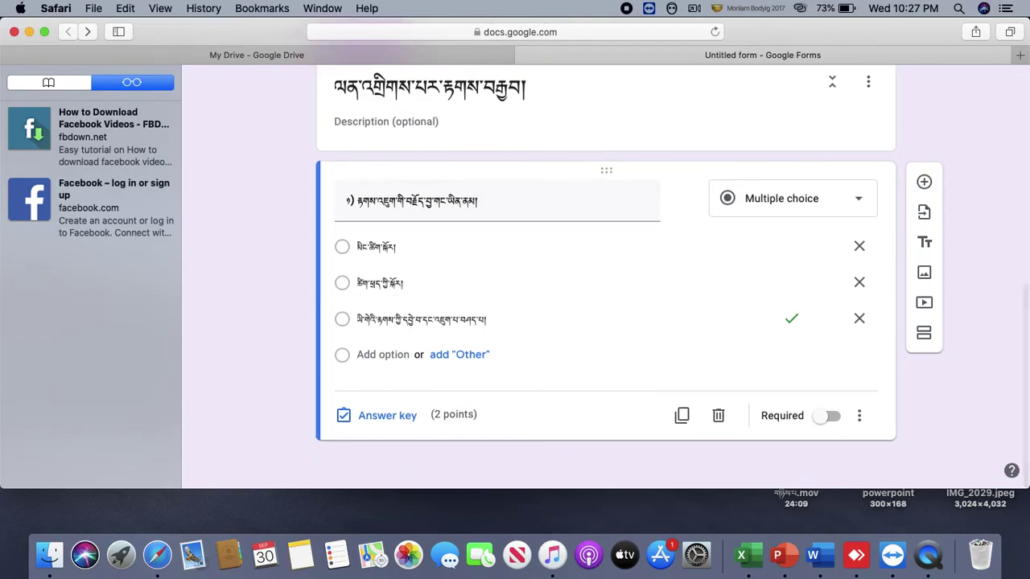
Step: Switch the typing language from Tibetan to English and open web.whatsapp.com in a new browser tab
scroll(968, 345, "up", 10)
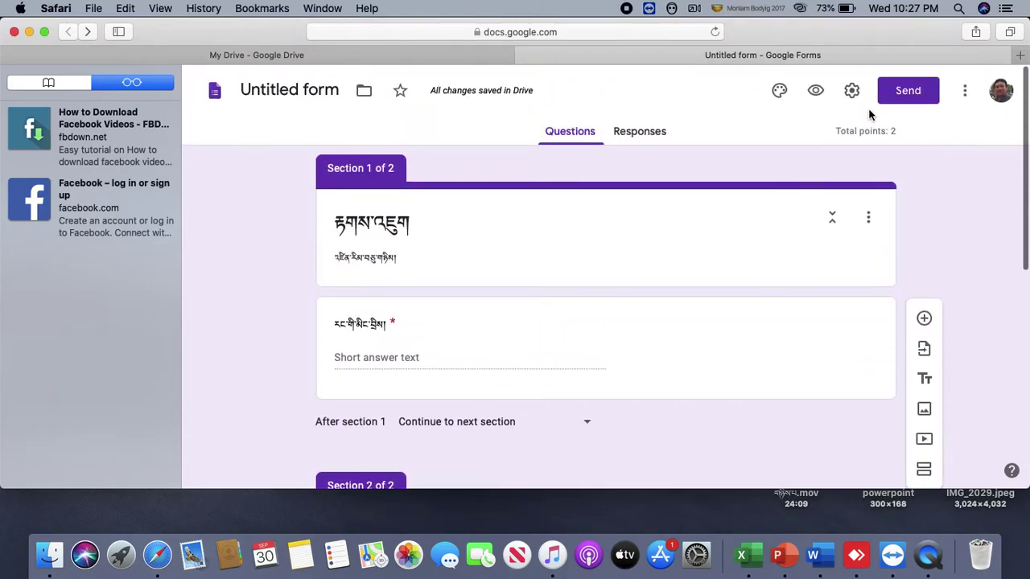
left_click(1020, 56)
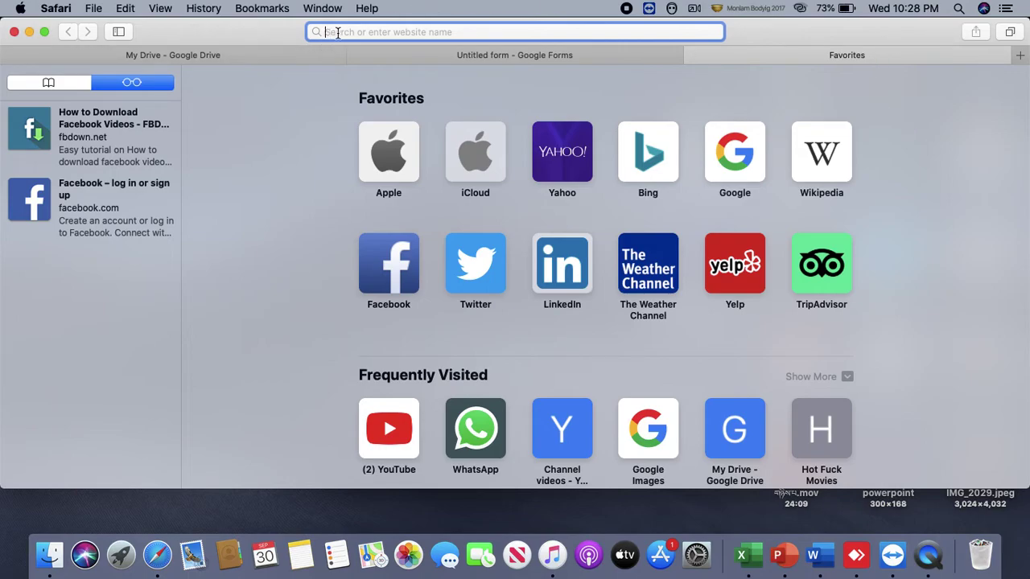
type("ཁེ")
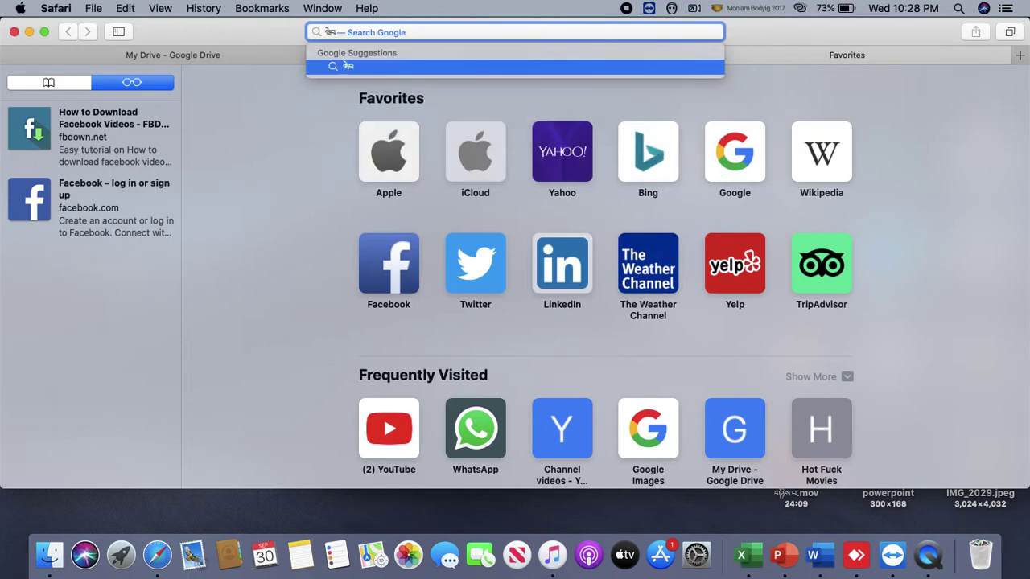
key("BackSpace")
key("BackSpace")
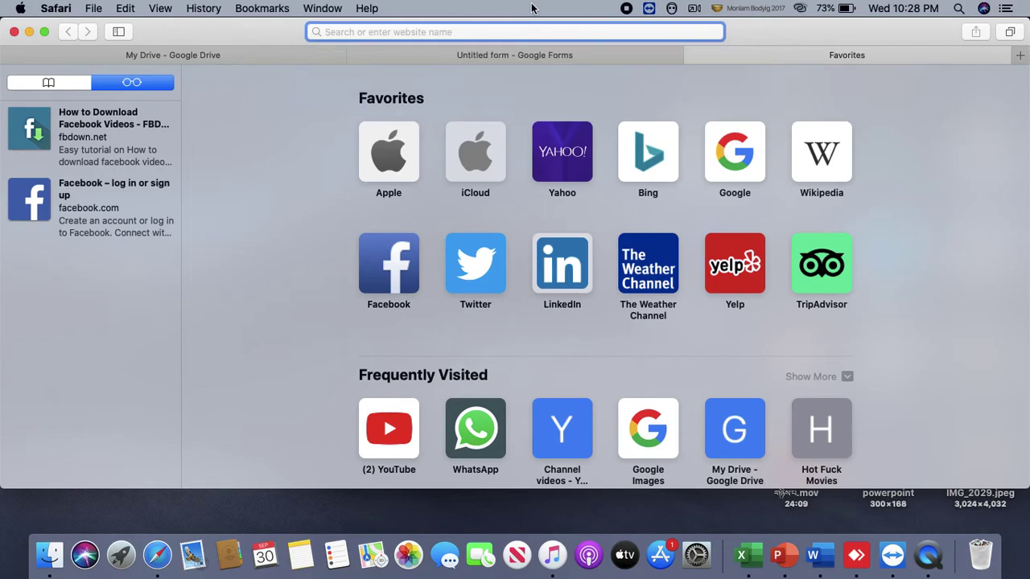
left_click(747, 9)
left_click(748, 42)
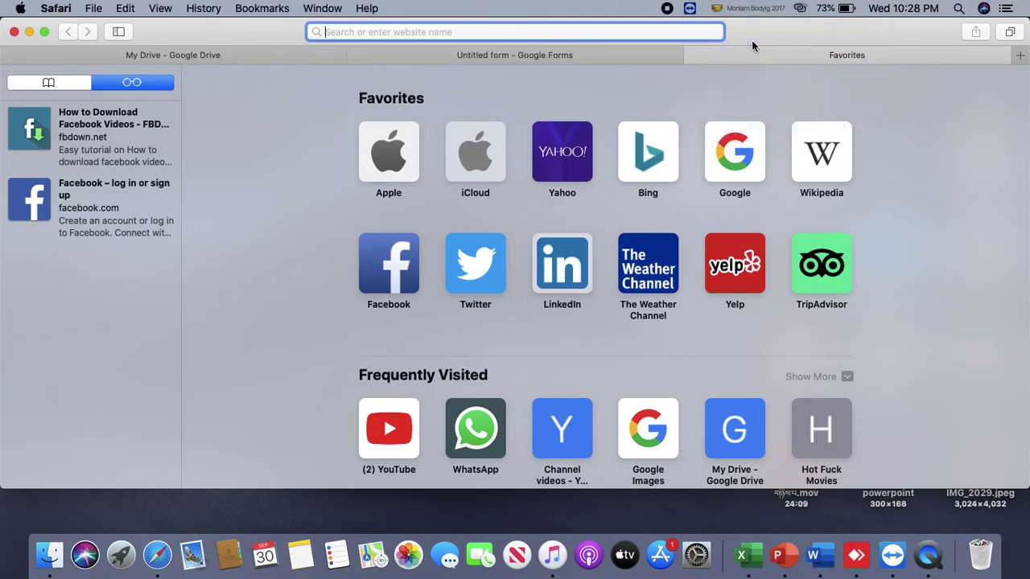
type("web")
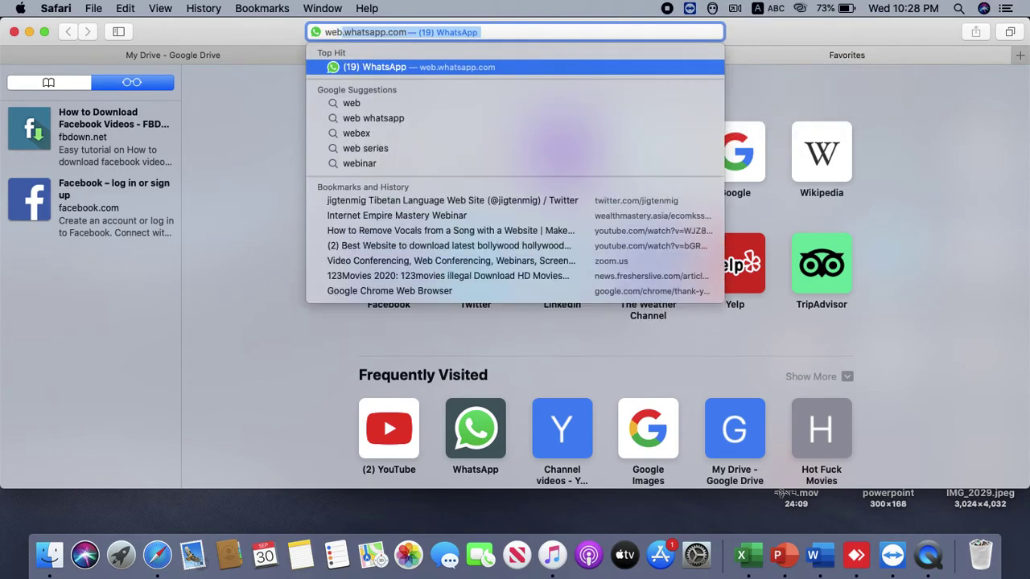
left_click(426, 68)
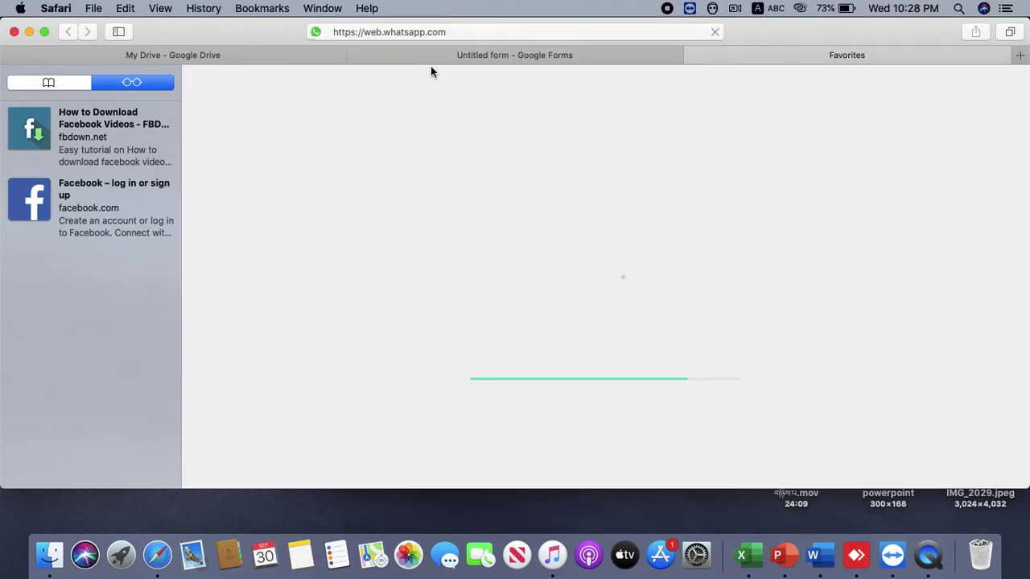
Step: Return to the form and open its sending options, choosing to share the form by link
left_click(498, 55)
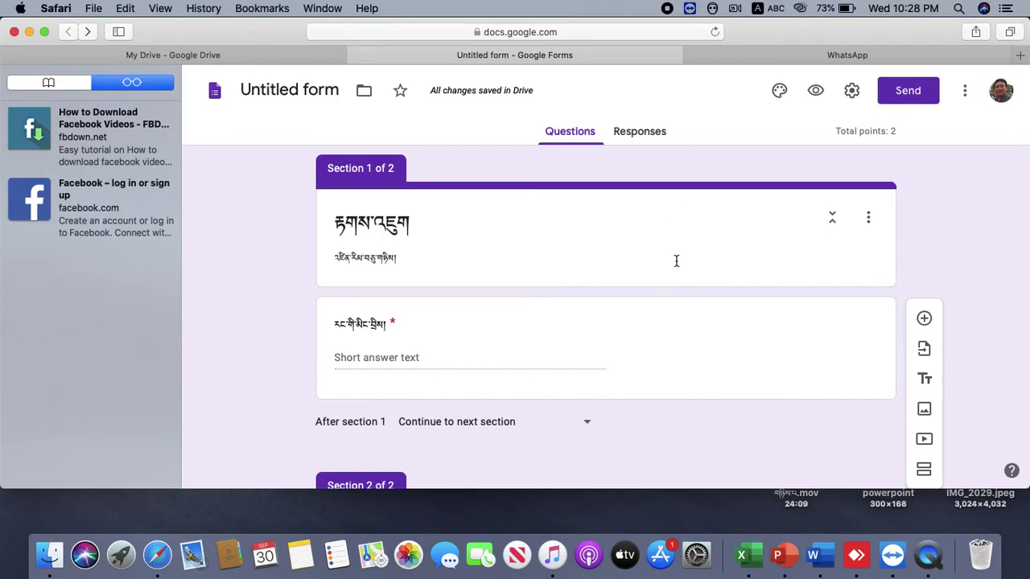
left_click(907, 91)
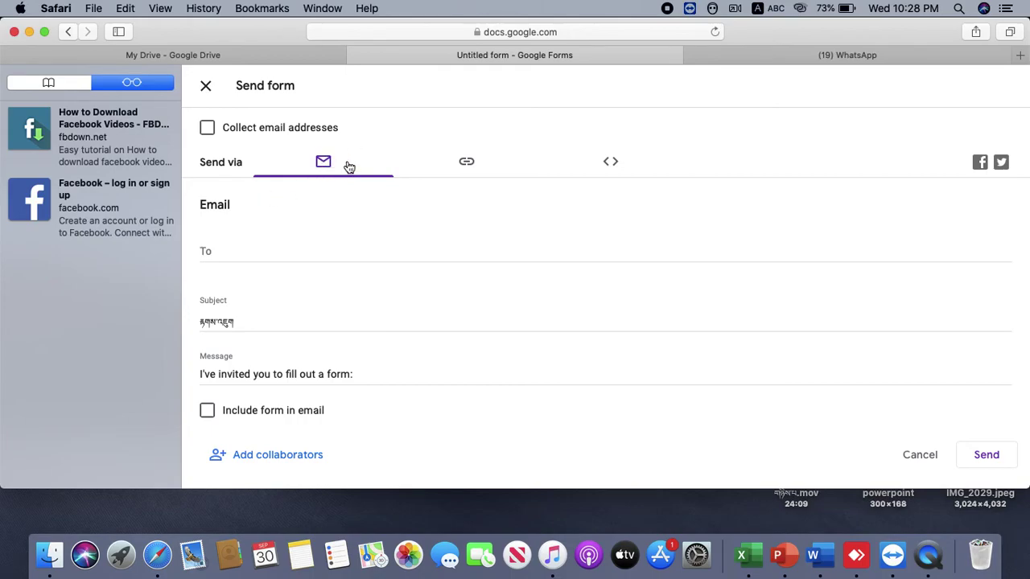
left_click(466, 163)
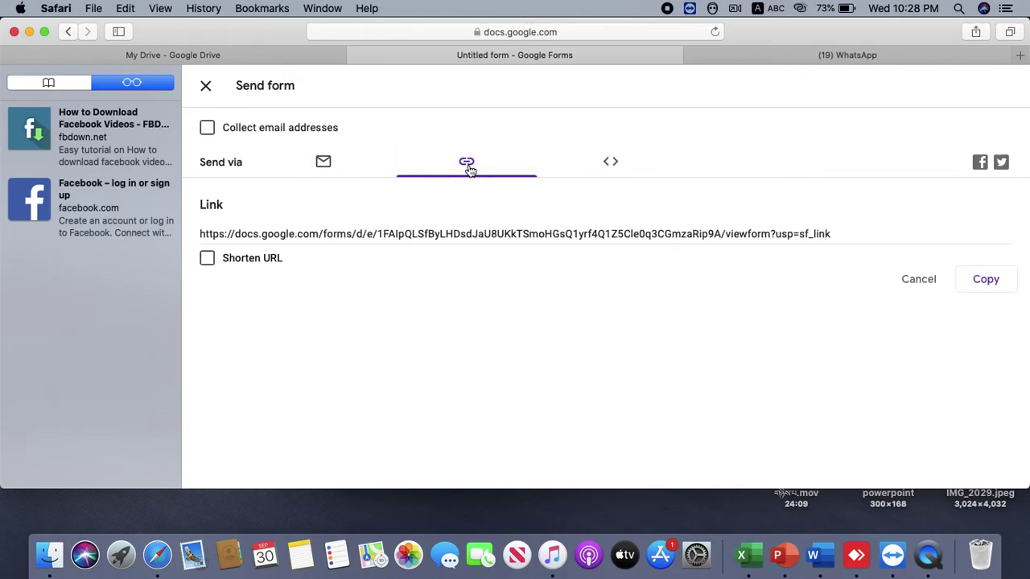
left_click(611, 162)
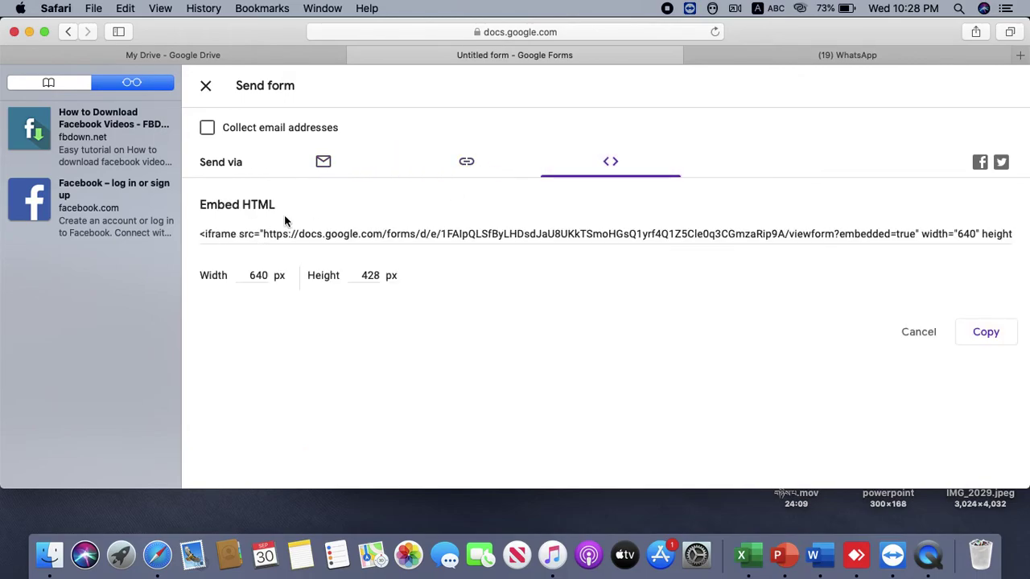
left_click(468, 164)
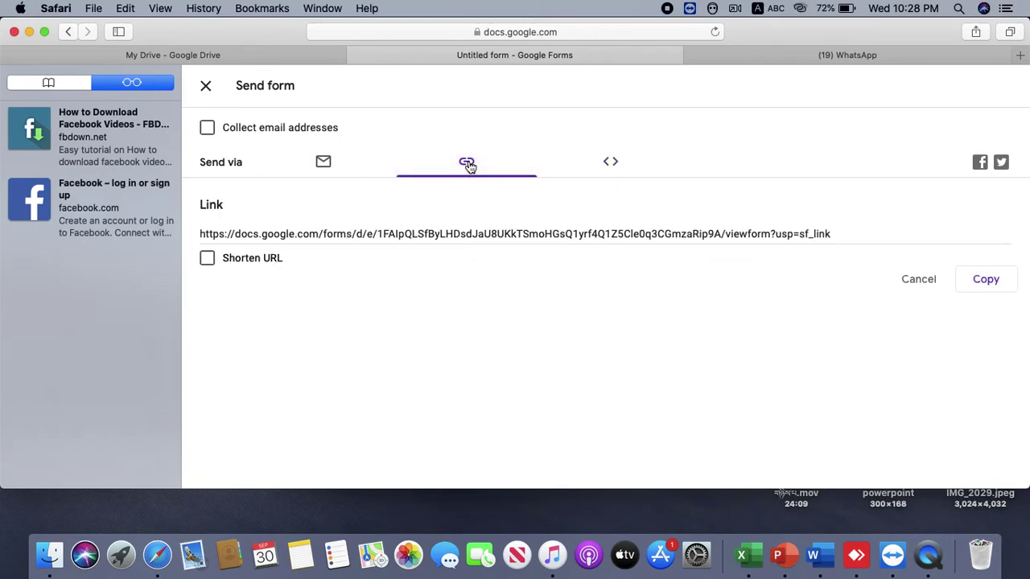
left_click(468, 164)
left_click(468, 164)
Step: Shorten the form's share URL and copy the shortened link
left_click(257, 233)
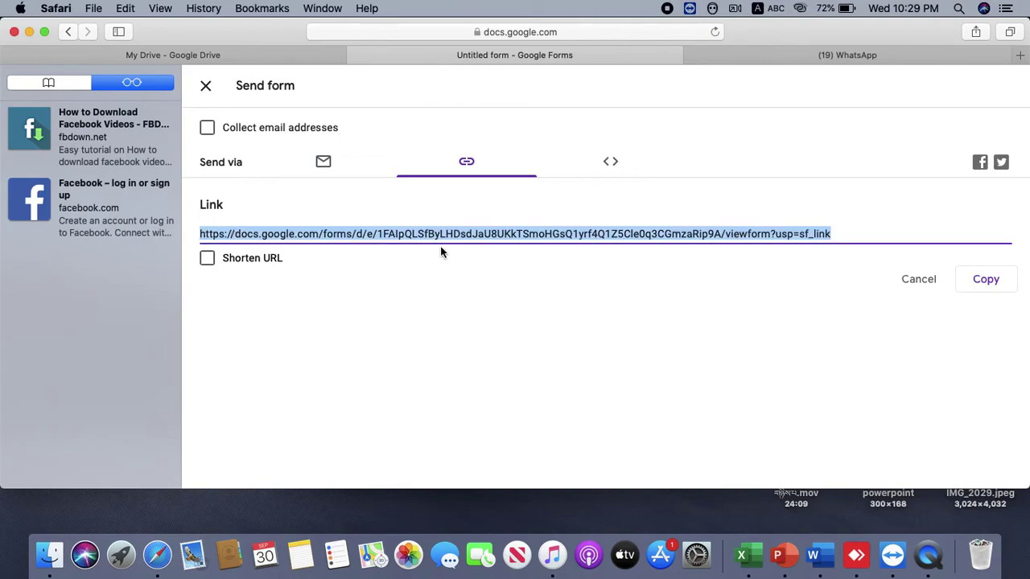
left_click(985, 282)
left_click(206, 259)
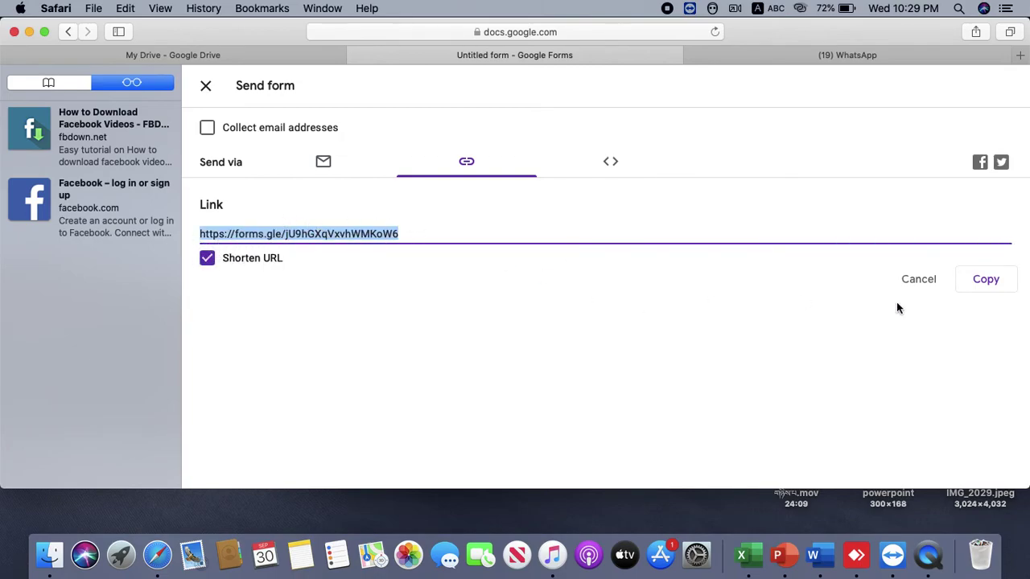
left_click(985, 280)
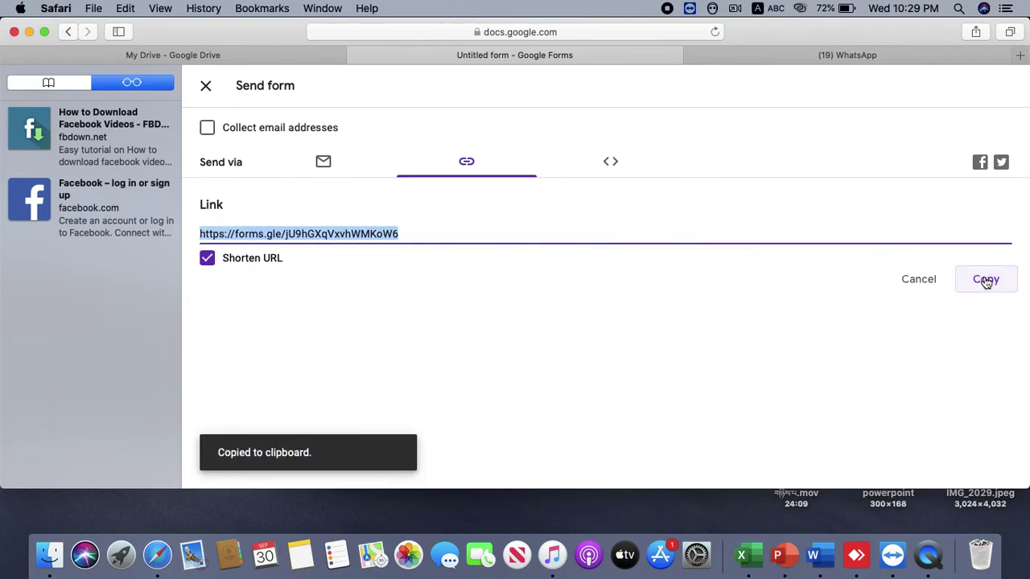
Step: Switch to WhatsApp and send the copied shortened form link in the contact's chat where an earlier forms.gle link was shared
left_click(803, 57)
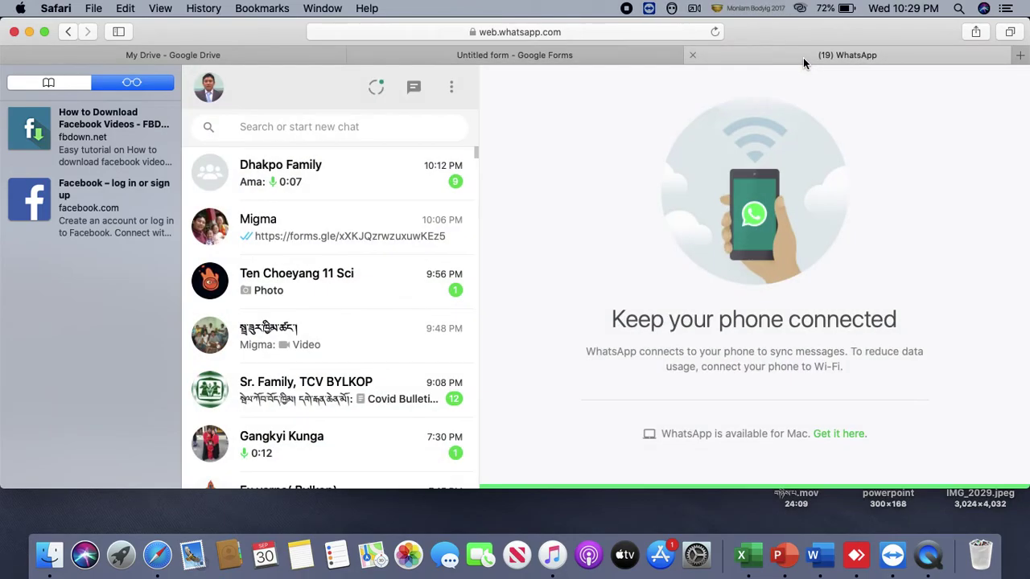
left_click(263, 233)
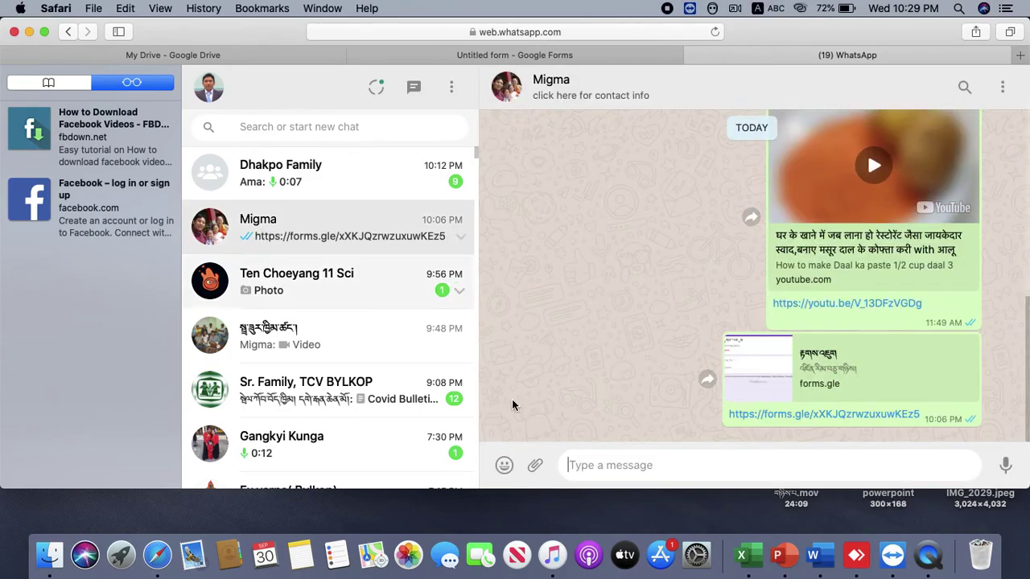
right_click(590, 465)
left_click(490, 330)
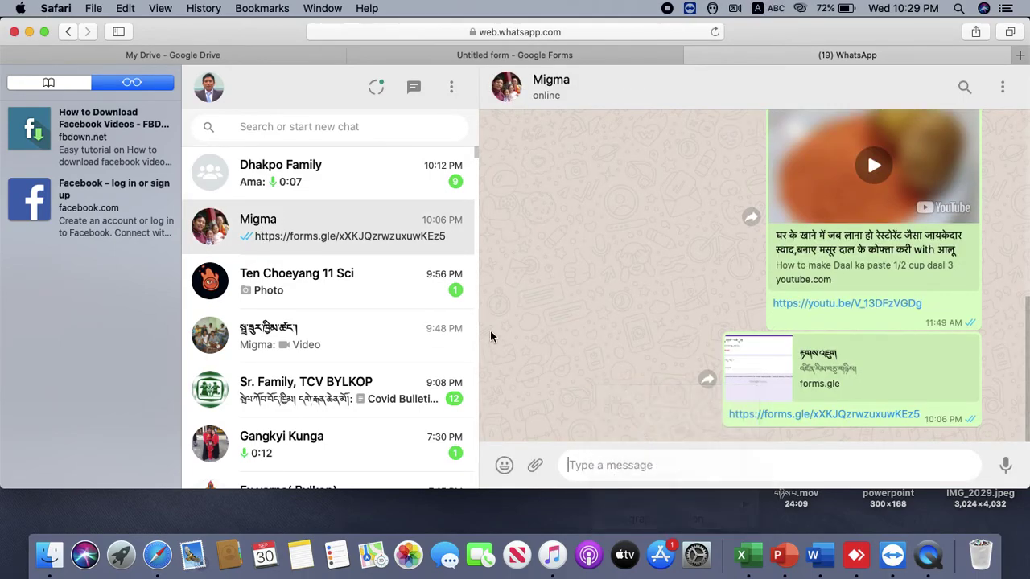
left_click(278, 184)
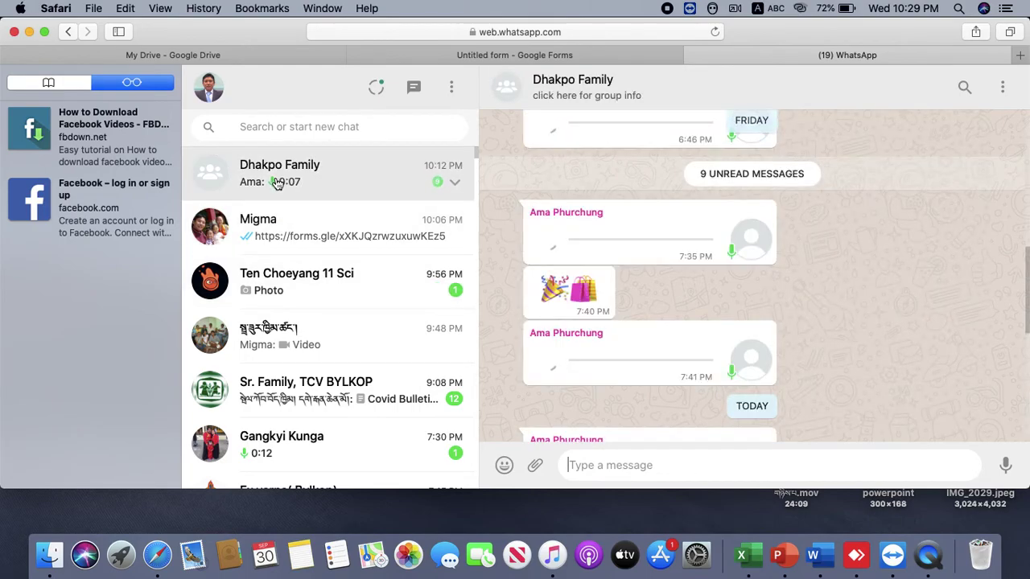
left_click(265, 224)
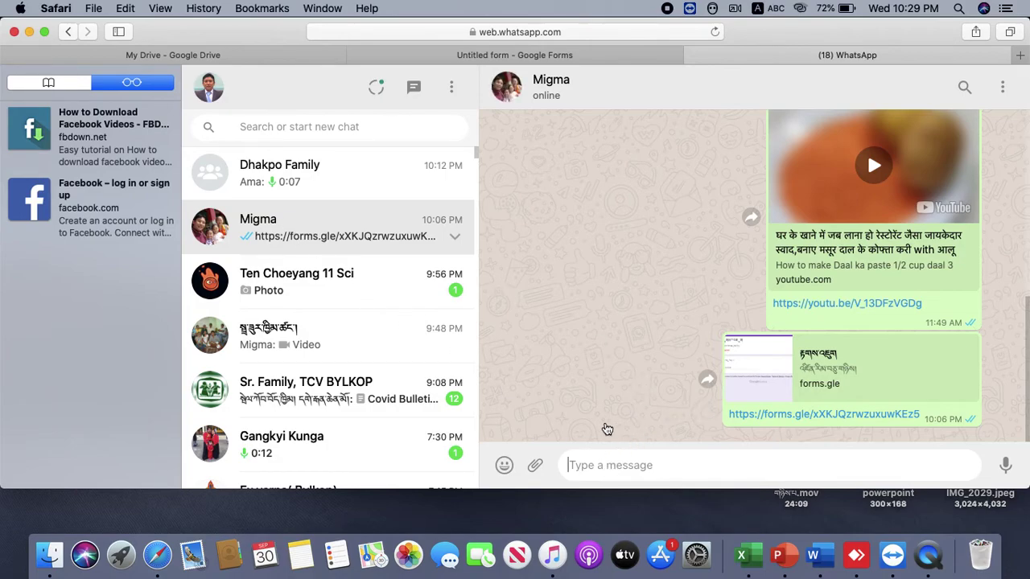
right_click(587, 471)
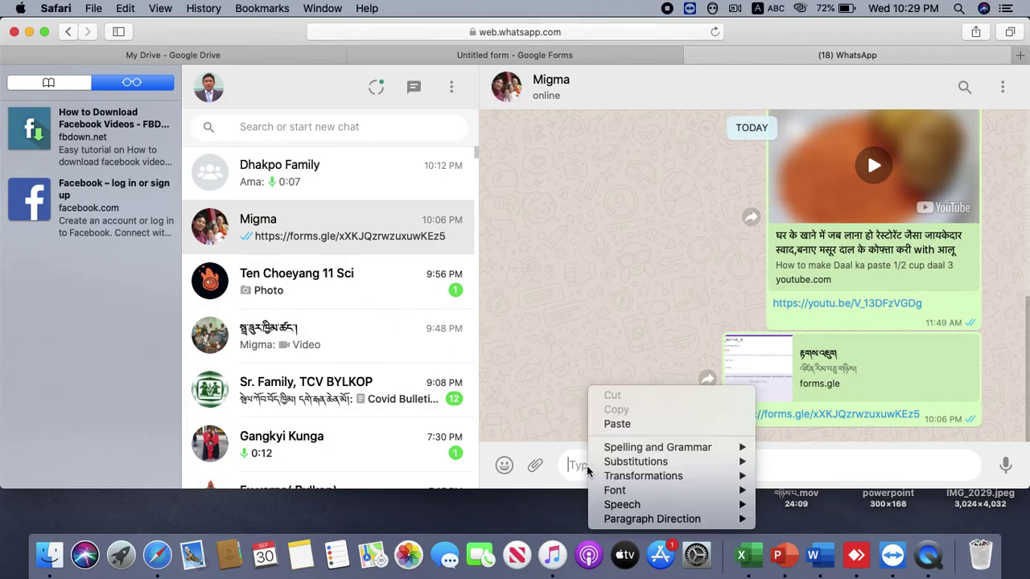
left_click(631, 425)
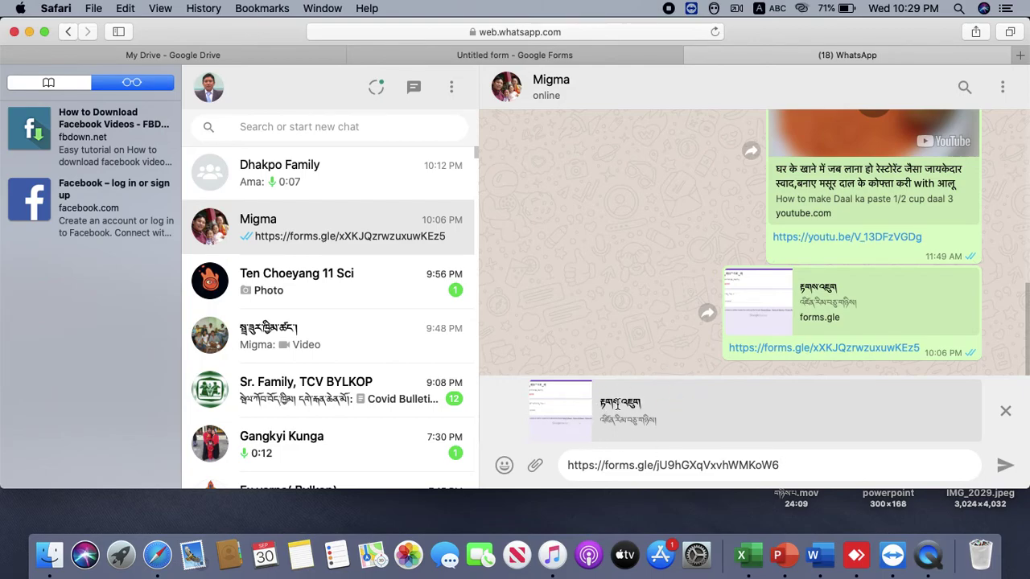
left_click(1006, 466)
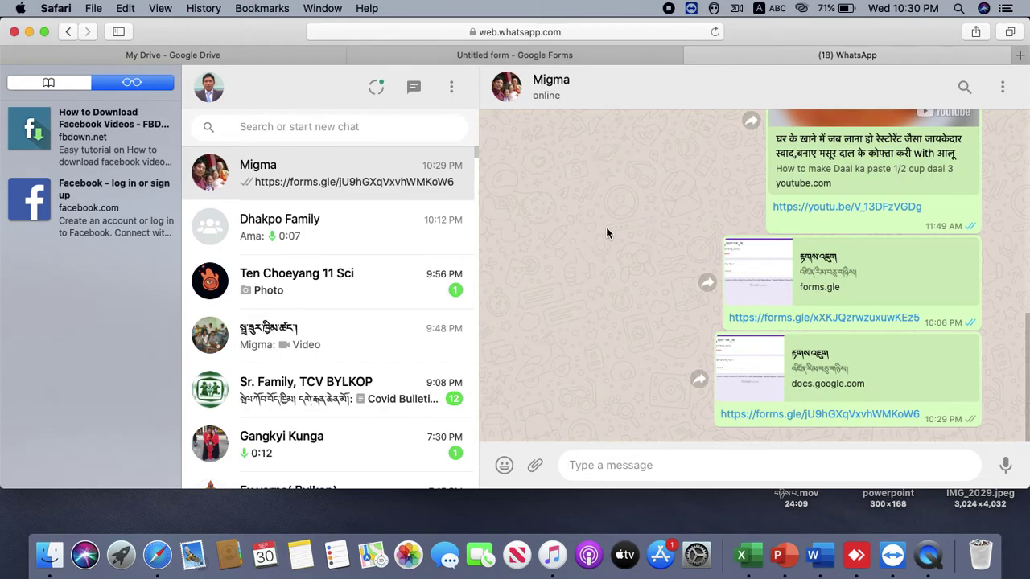
Step: Open the newly sent form link and try to continue past the required name question without an answer
left_click(800, 419)
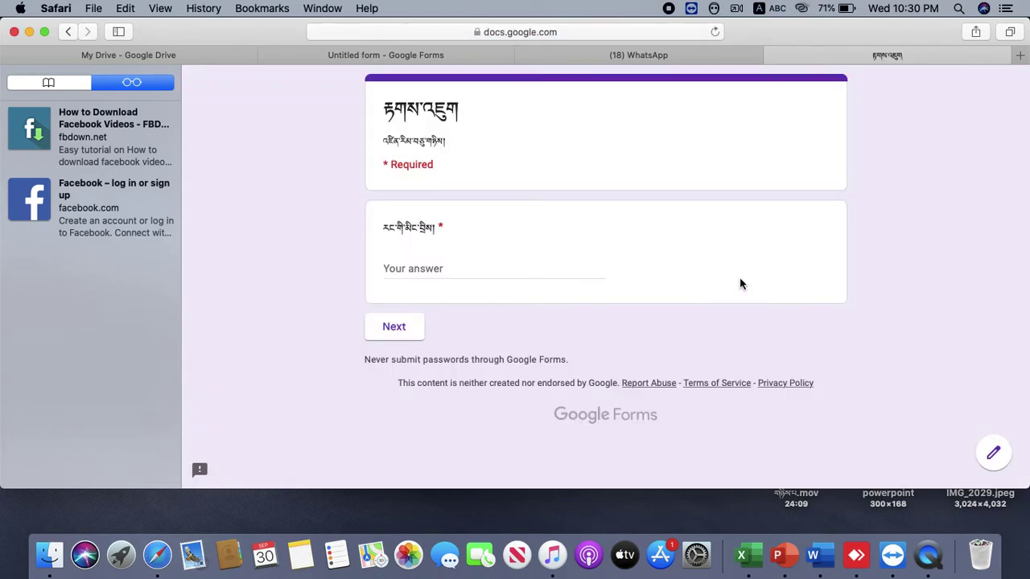
left_click(432, 270)
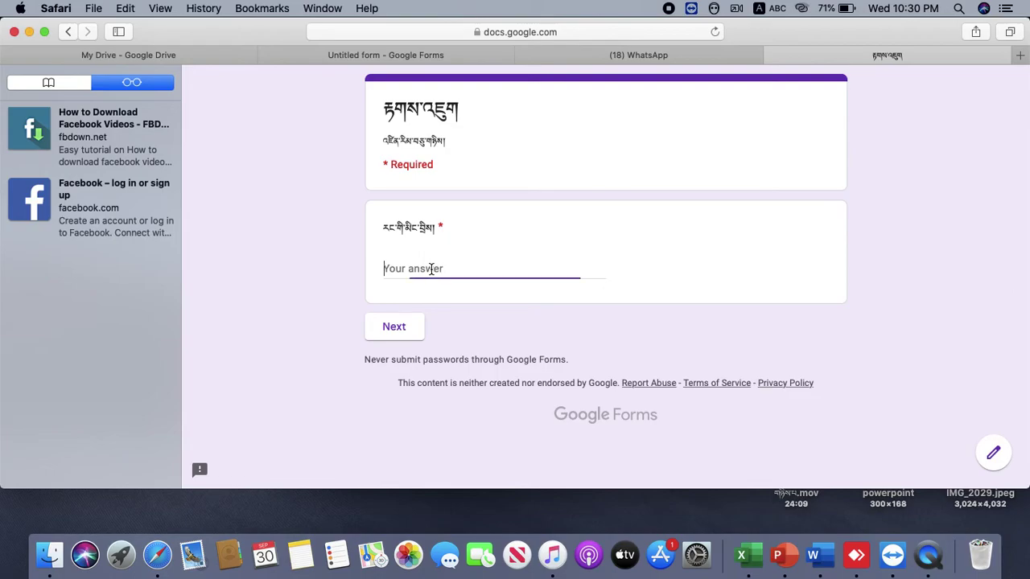
left_click(391, 335)
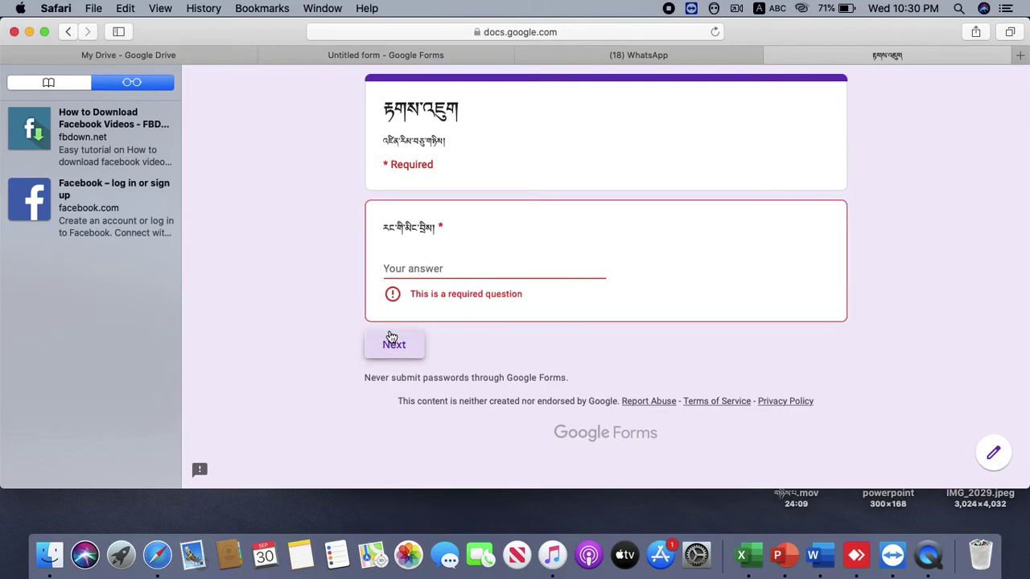
left_click(410, 350)
left_click(409, 349)
left_click(409, 350)
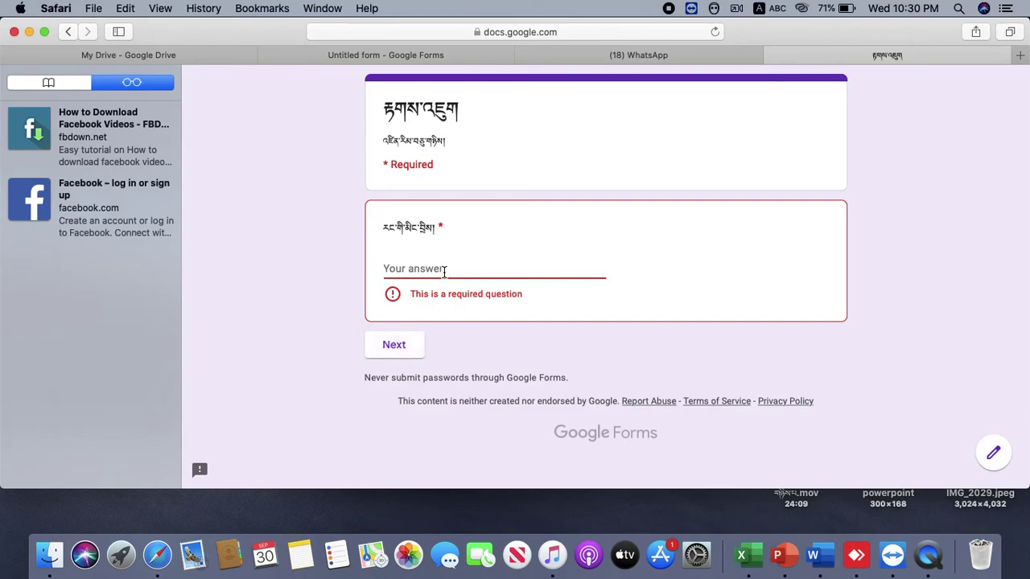
Step: Fill in the respondent's name, answer question ༡ with the third option, and submit the quiz response
type("Lhamig")
left_click(393, 328)
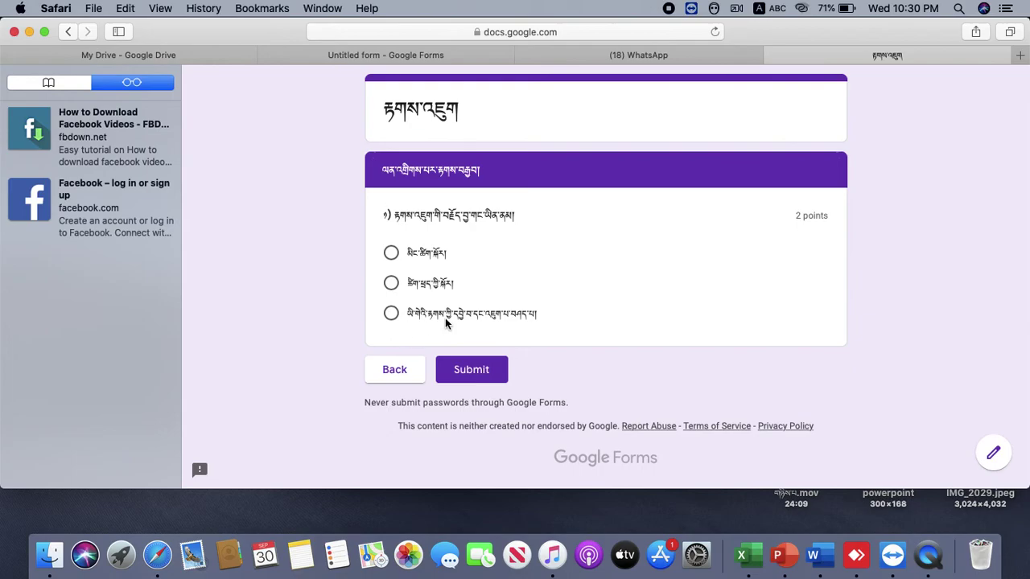
left_click(390, 314)
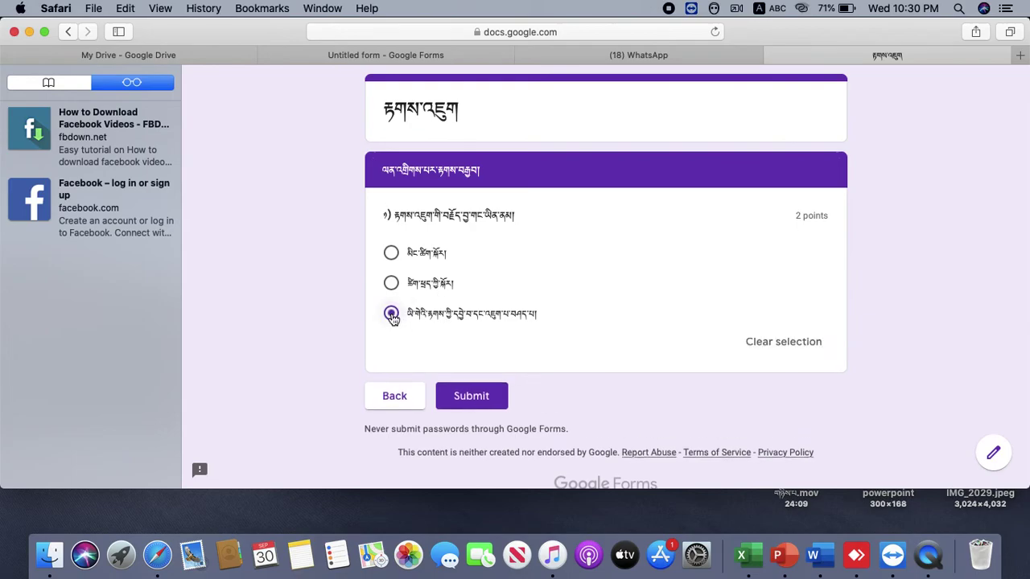
left_click(470, 398)
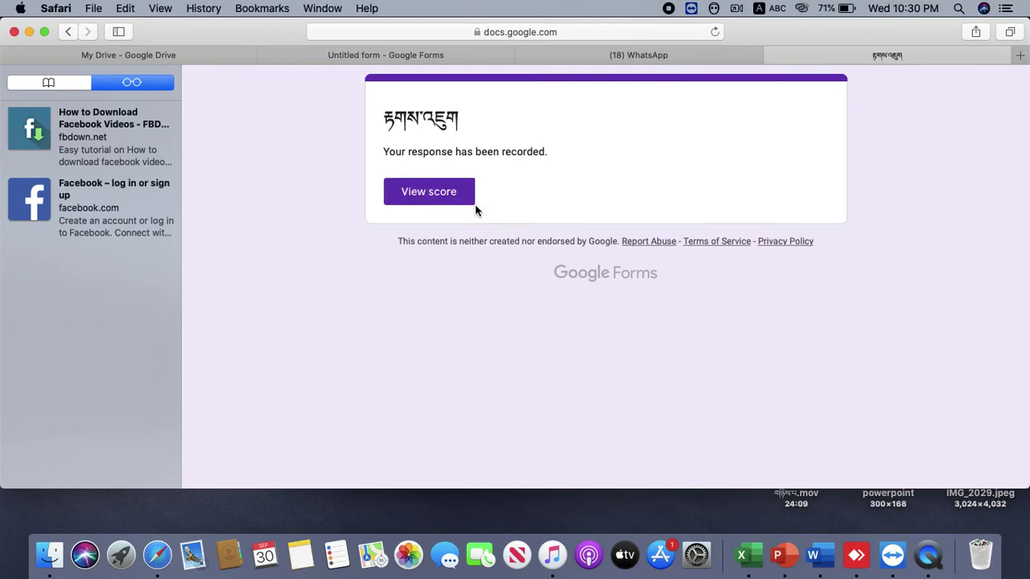
Step: View the score of the submitted quiz and review the graded answers, then close the score and confirmation pages
left_click(425, 190)
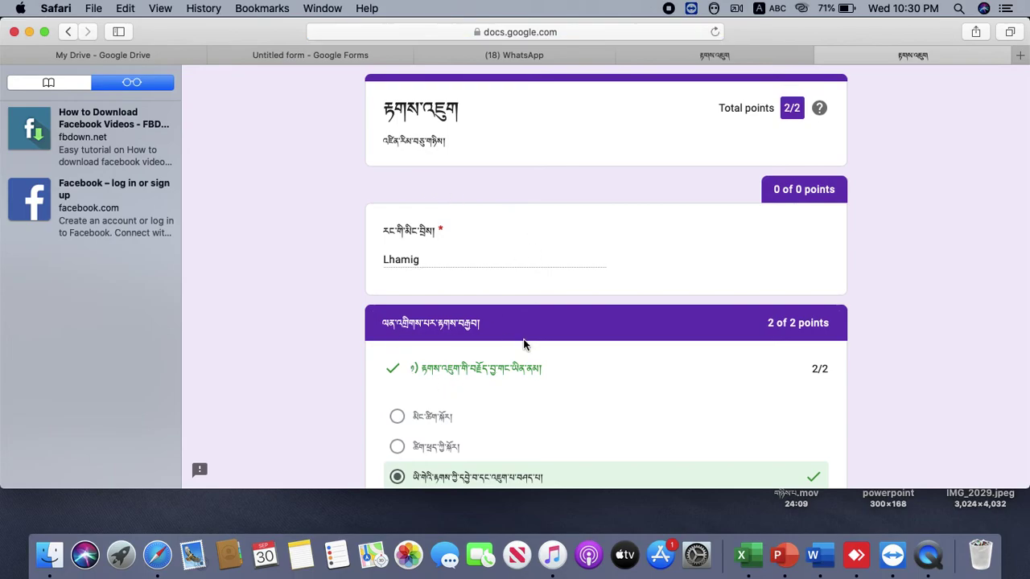
scroll(972, 370, "down", 3)
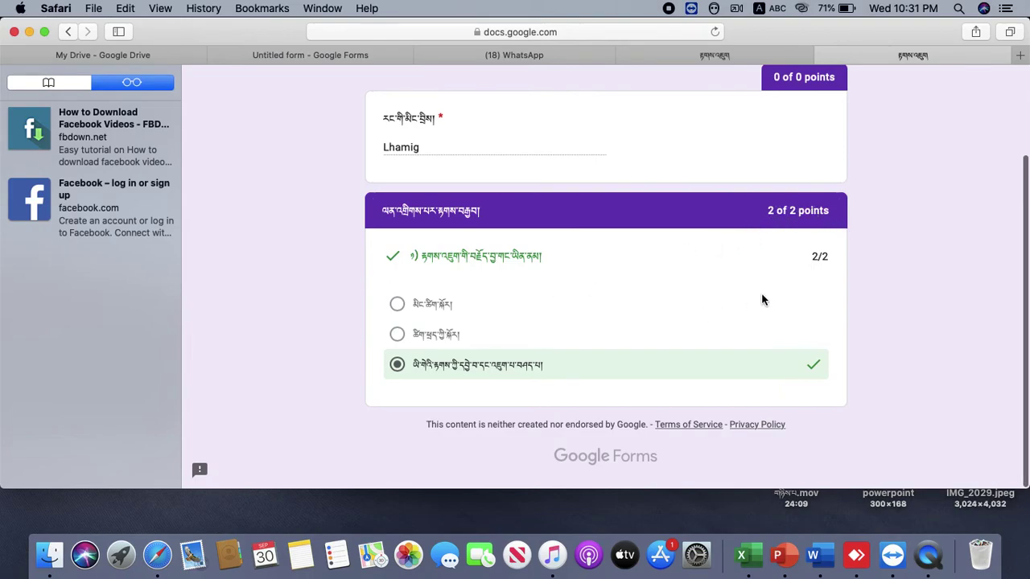
scroll(906, 311, "up", 2)
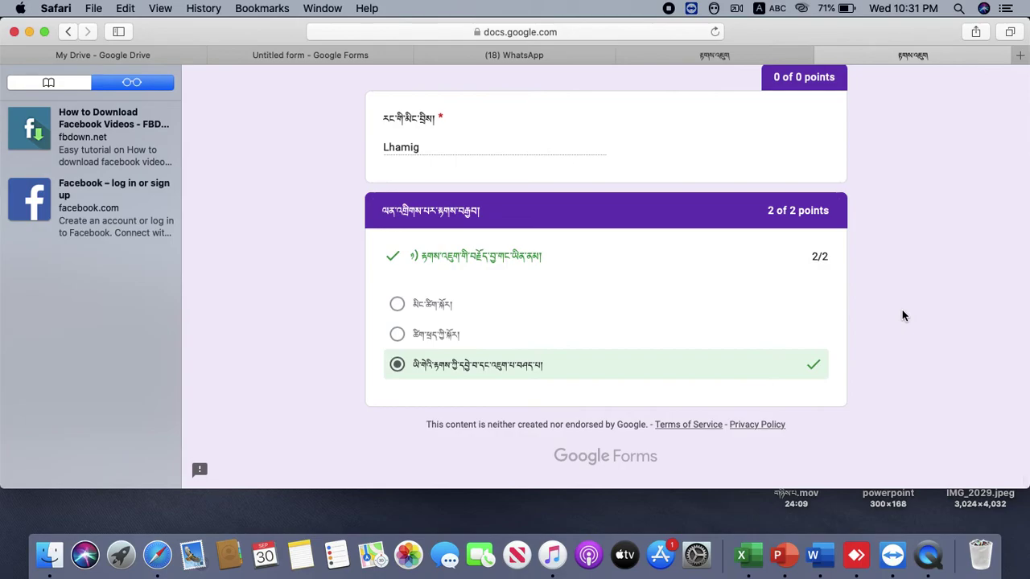
scroll(901, 310, "up", 2)
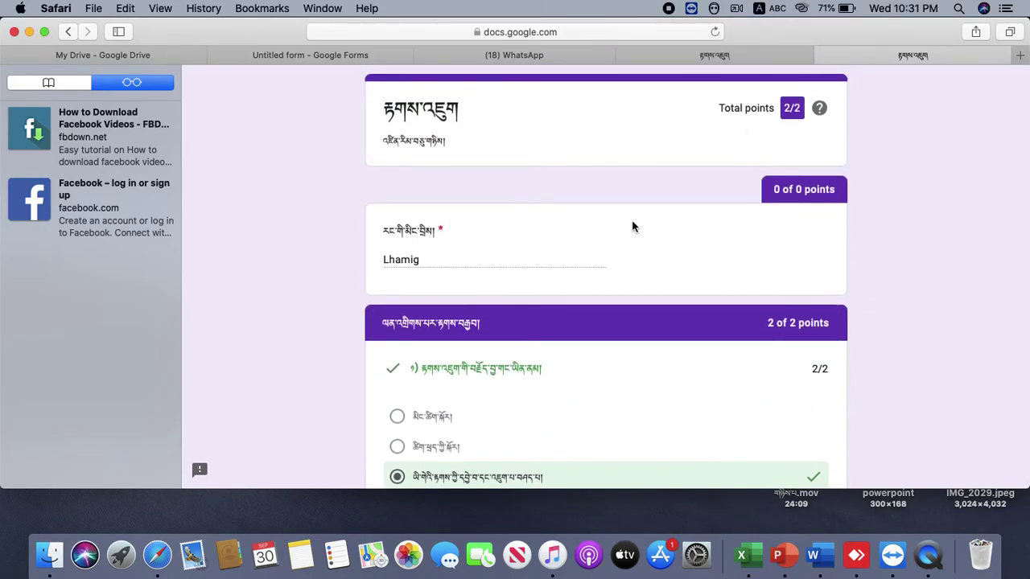
left_click(822, 57)
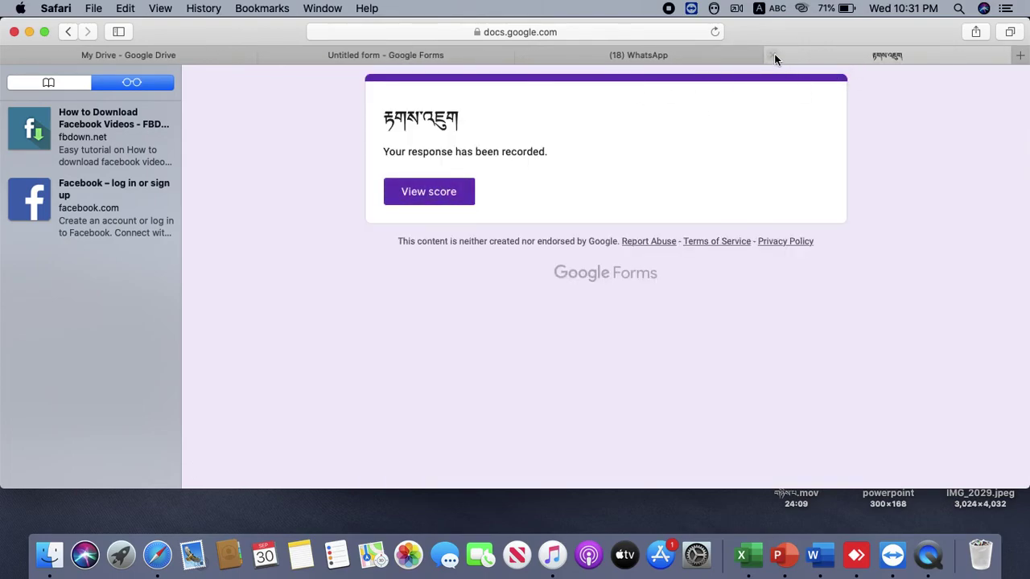
left_click(773, 54)
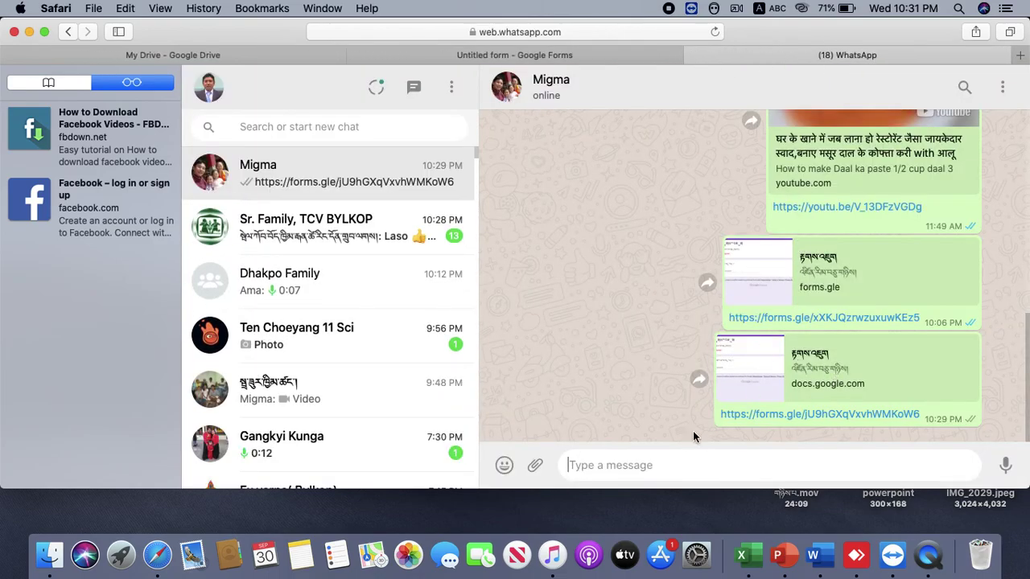
Step: Reopen the newly sent form link to check whether a second response is allowed, and close the opened form page
right_click(822, 366)
key("Escape")
left_click(811, 364)
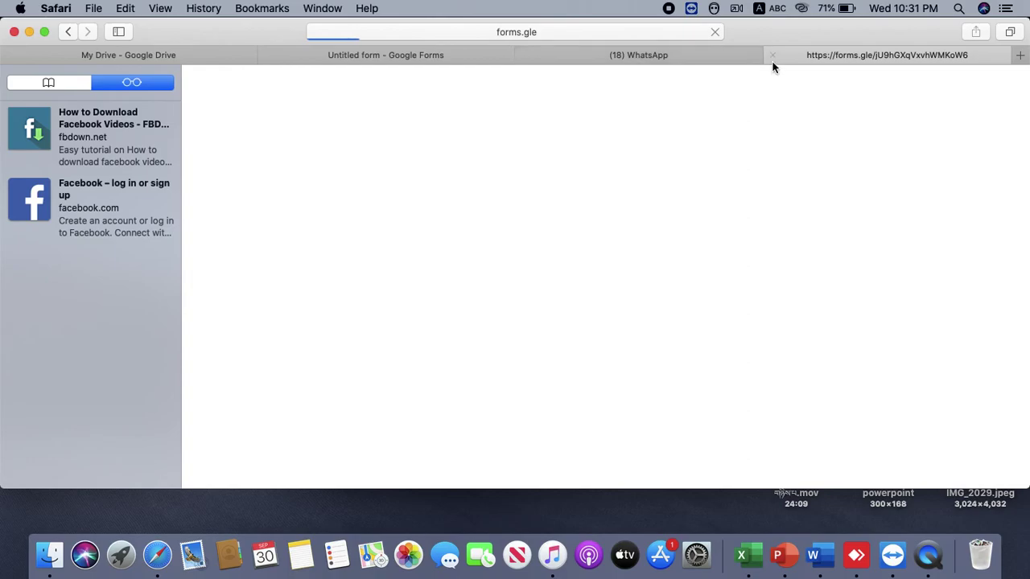
left_click(771, 55)
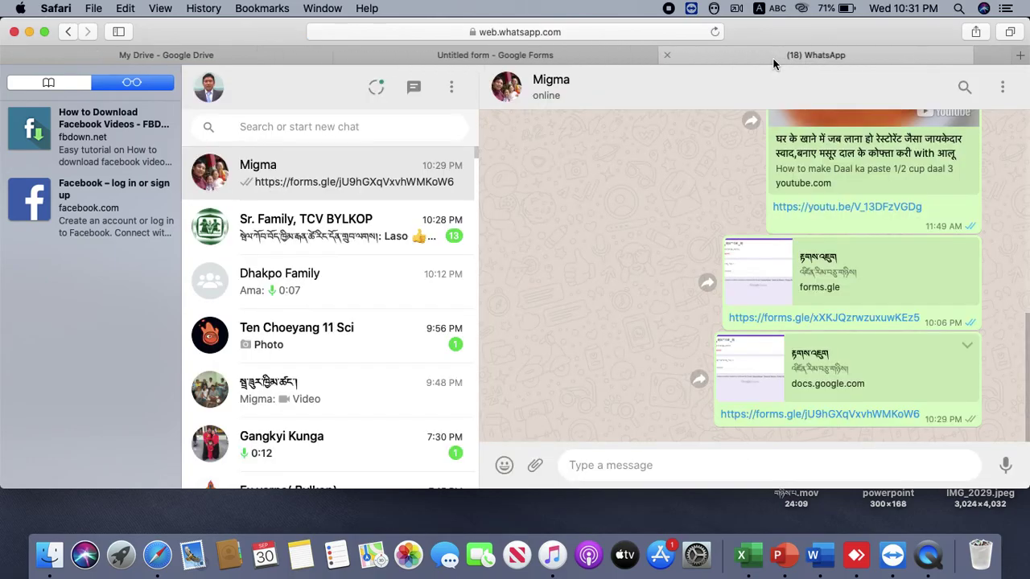
left_click(818, 381)
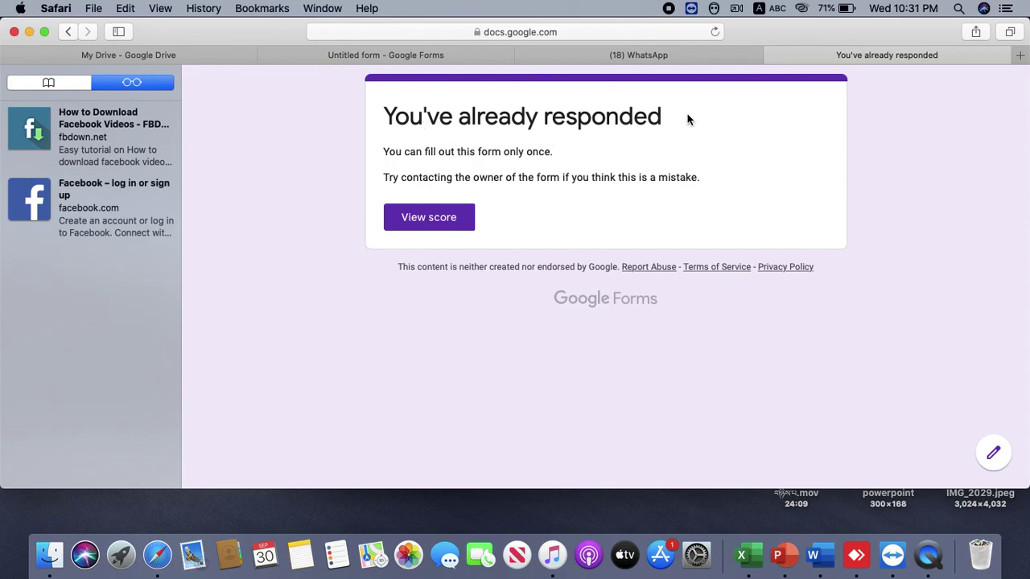
left_click(772, 54)
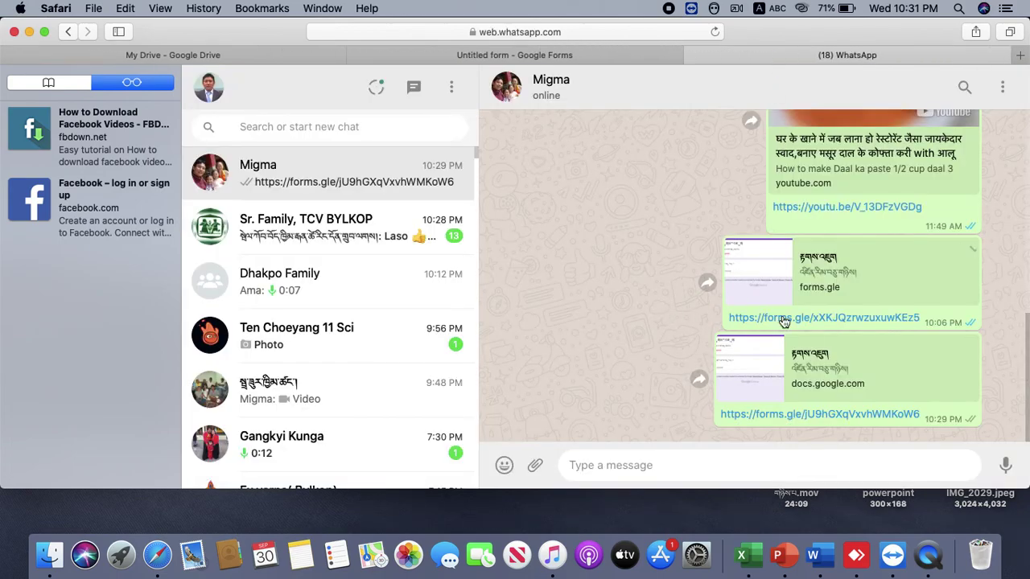
Step: View the possible recipients for forwarding the newly sent form link, and close the list without forwarding it
left_click(699, 383)
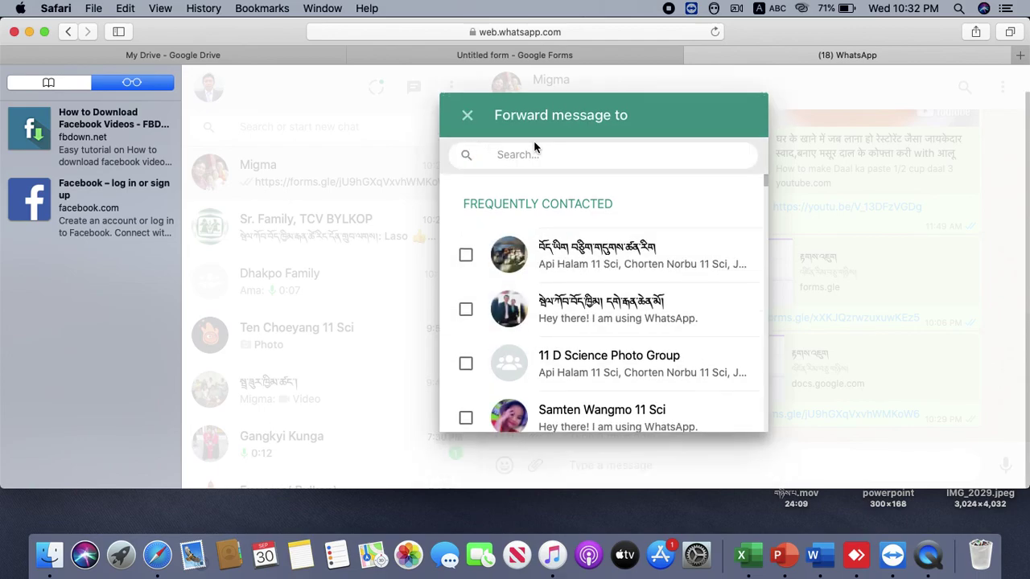
left_click(467, 117)
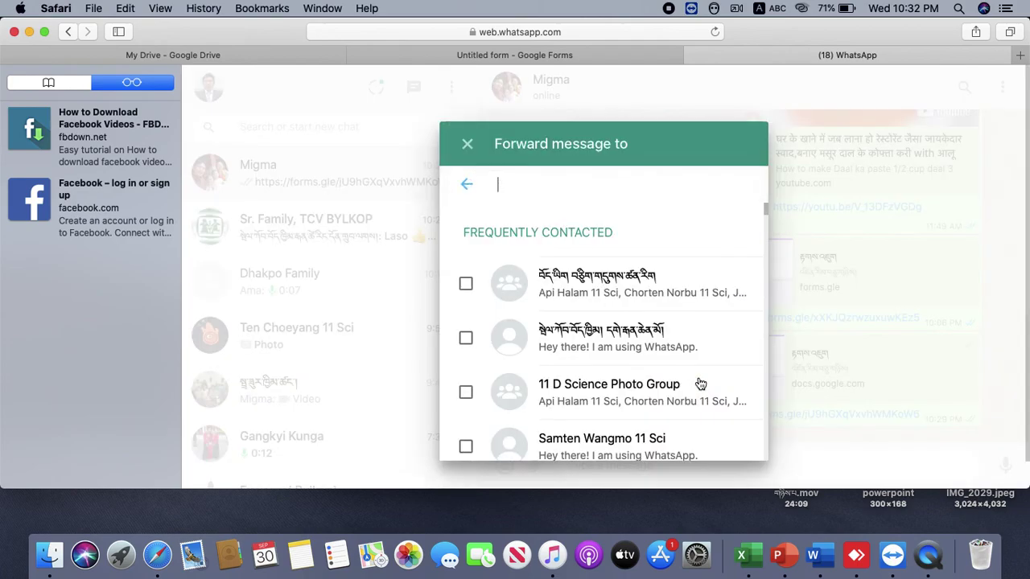
left_click(700, 383)
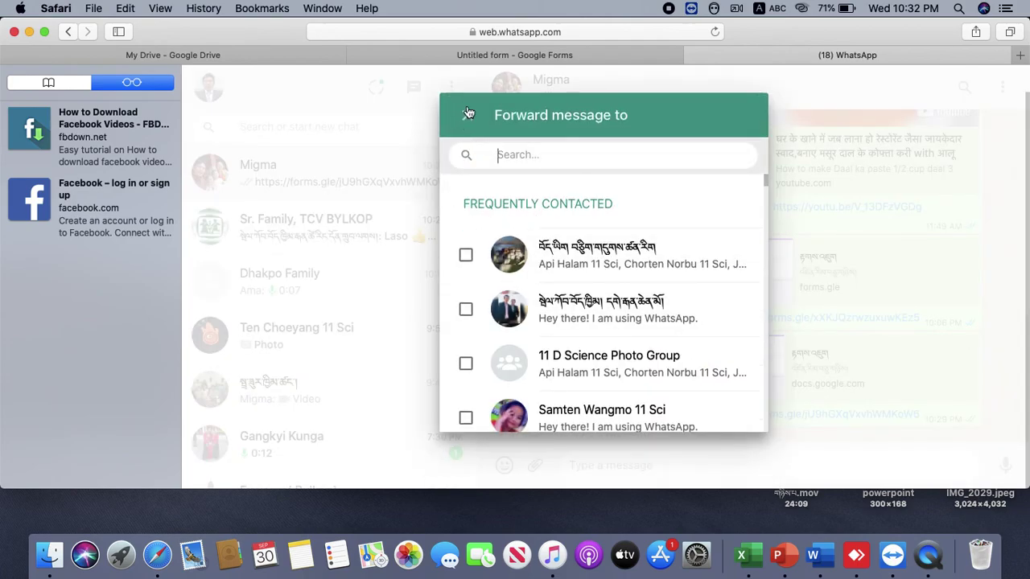
left_click(468, 114)
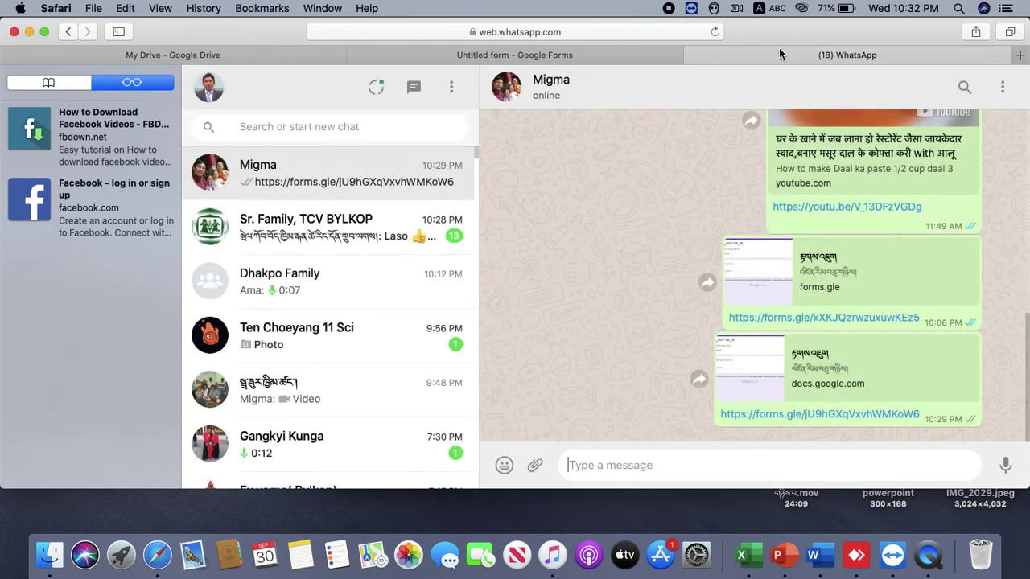